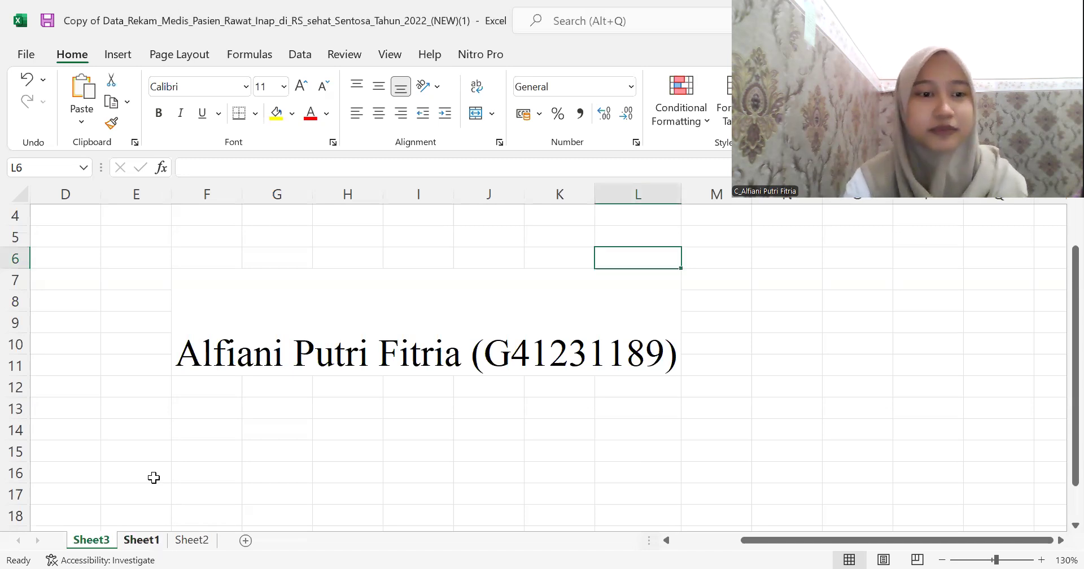
On Sheet1, calculate January's complete inpatient files in D2 with the formula =SUM(B2-C2)
{"action": "left_click", "coordinate": [147, 541]}
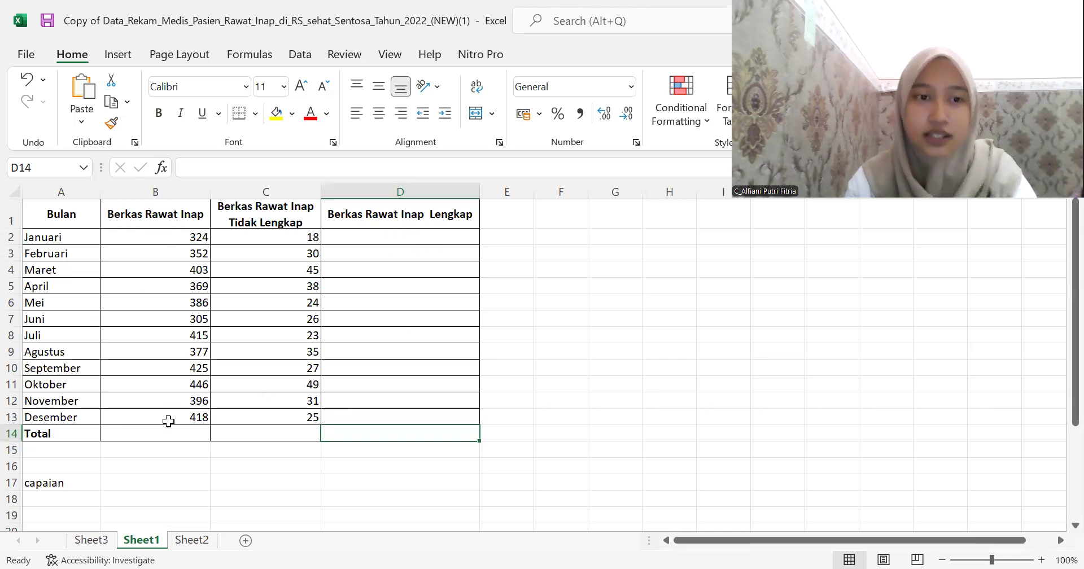
{"action": "left_click", "coordinate": [382, 233]}
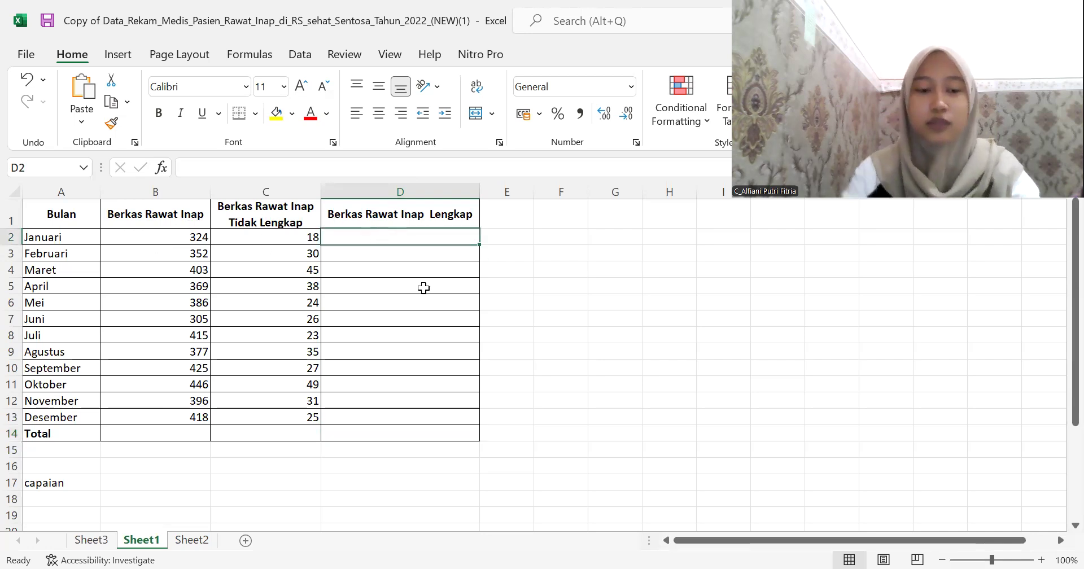
{"action": "type", "text": "+"}
{"action": "type", "text": "="}
{"action": "type", "text": "SUM"}
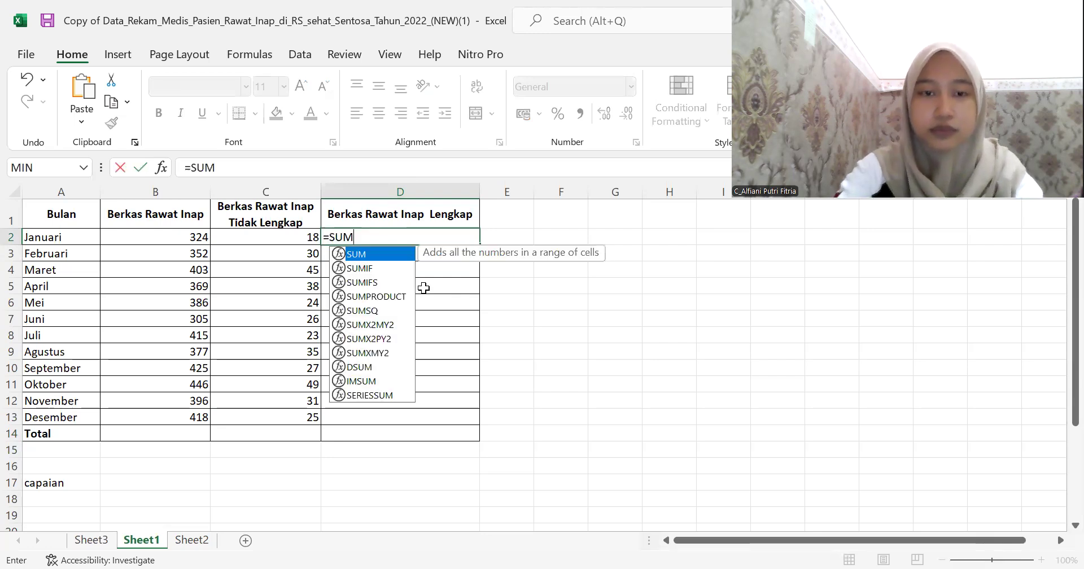
{"action": "type", "text": "("}
{"action": "left_click", "coordinate": [191, 236]}
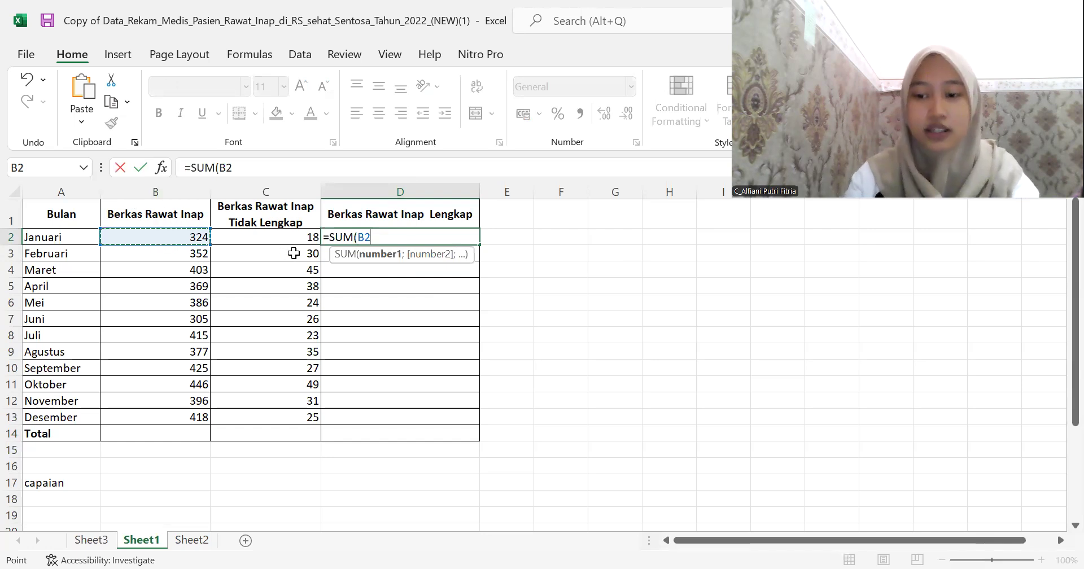
{"action": "type", "text": "-"}
{"action": "left_click", "coordinate": [288, 238]}
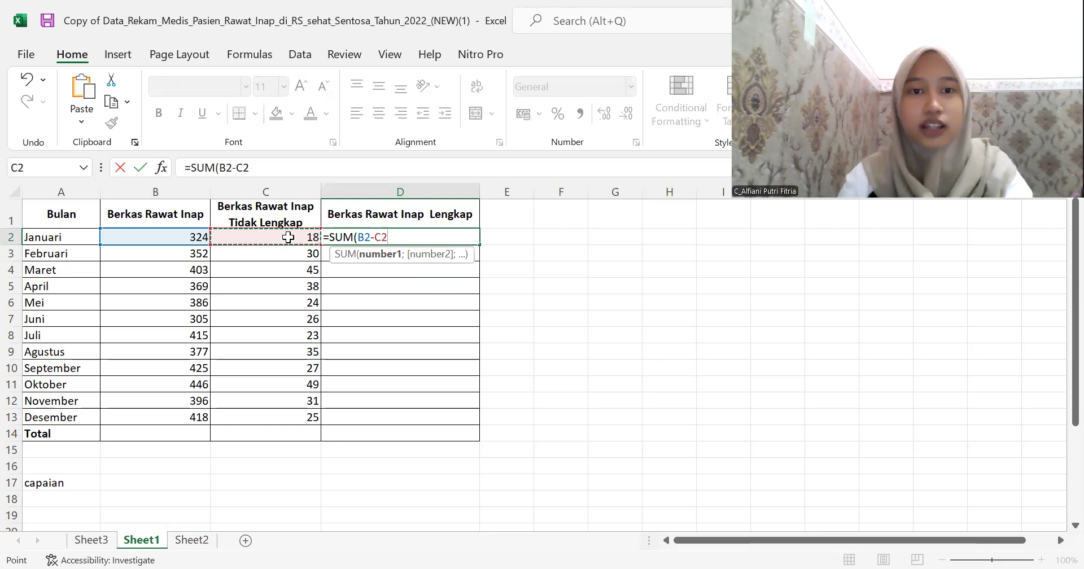
{"action": "key", "text": "Return"}
Copy the January formula from D2 down the Berkas Rawat Inap Lengkap column through December in D13
{"action": "left_click", "coordinate": [408, 237]}
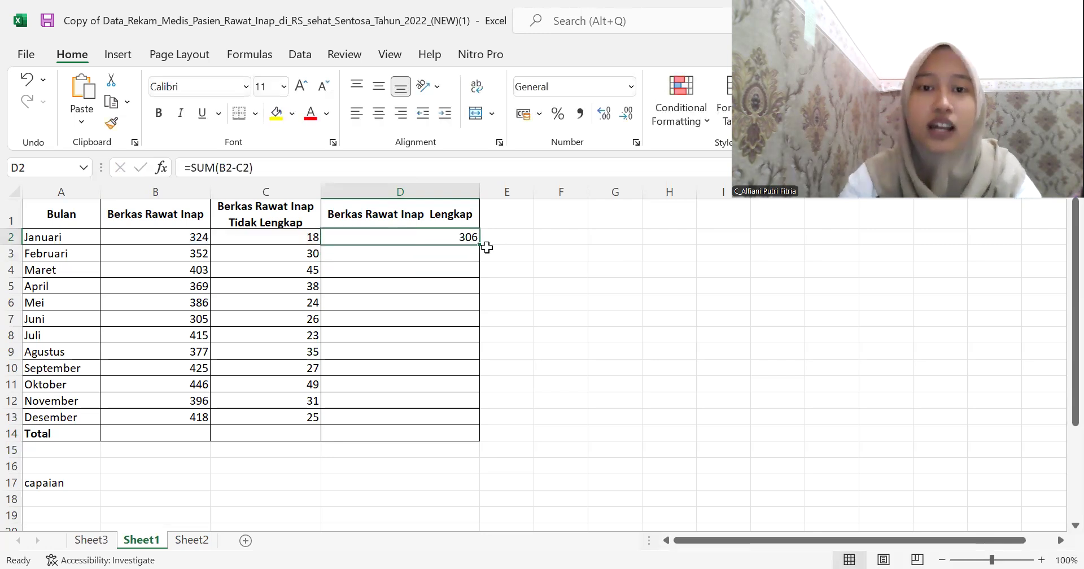
{"action": "left_click_drag", "start_coordinate": [478, 244], "coordinate": [486, 421]}
{"action": "left_click", "coordinate": [407, 500]}
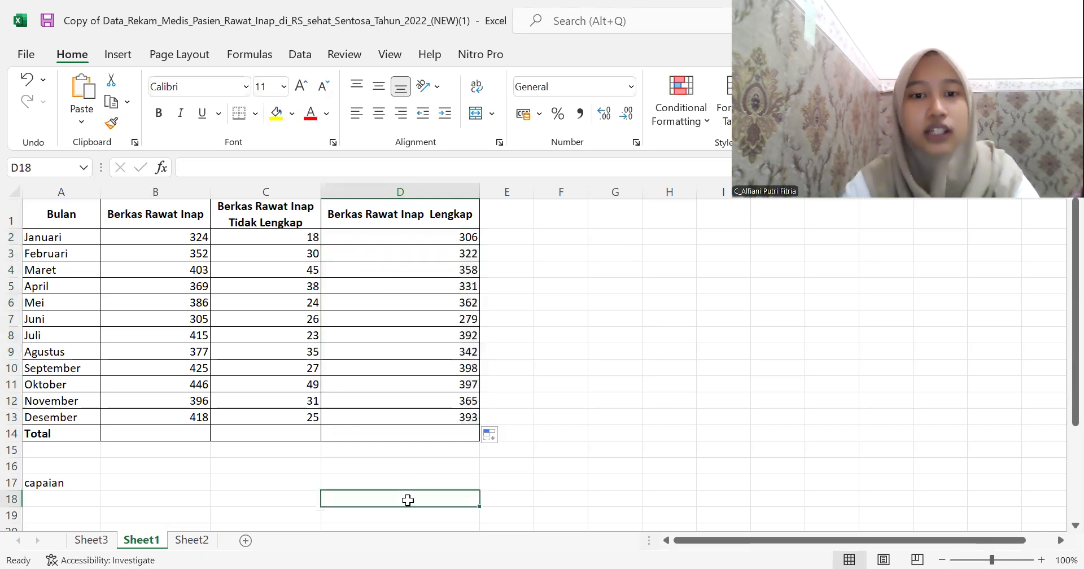
Fill in the Total row by summing B2:B13 in B14 and entering the Tidak Lengkap total, 371, in C14
{"action": "left_click", "coordinate": [165, 436]}
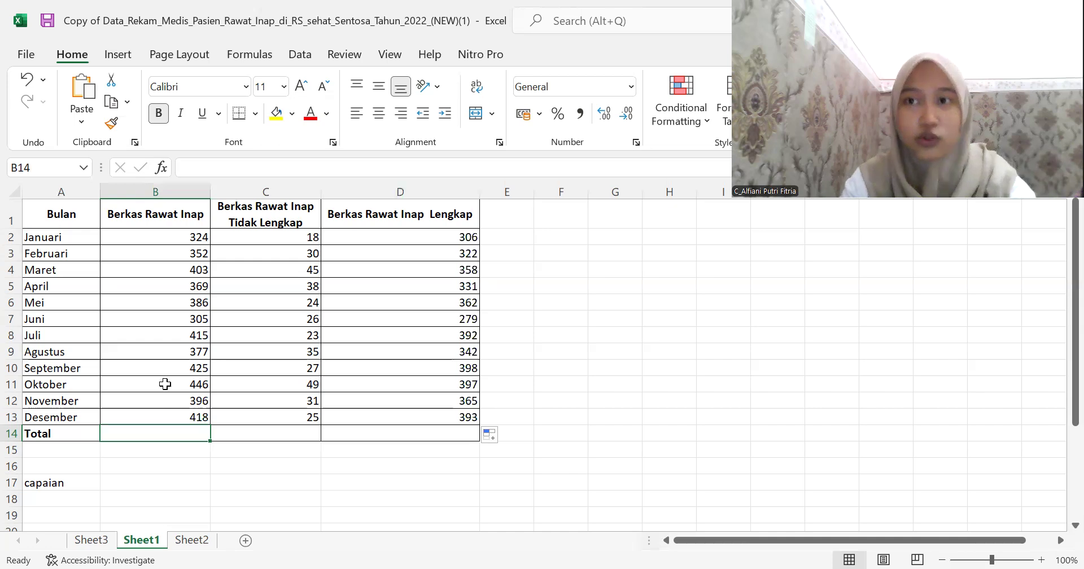
{"action": "type", "text": "="}
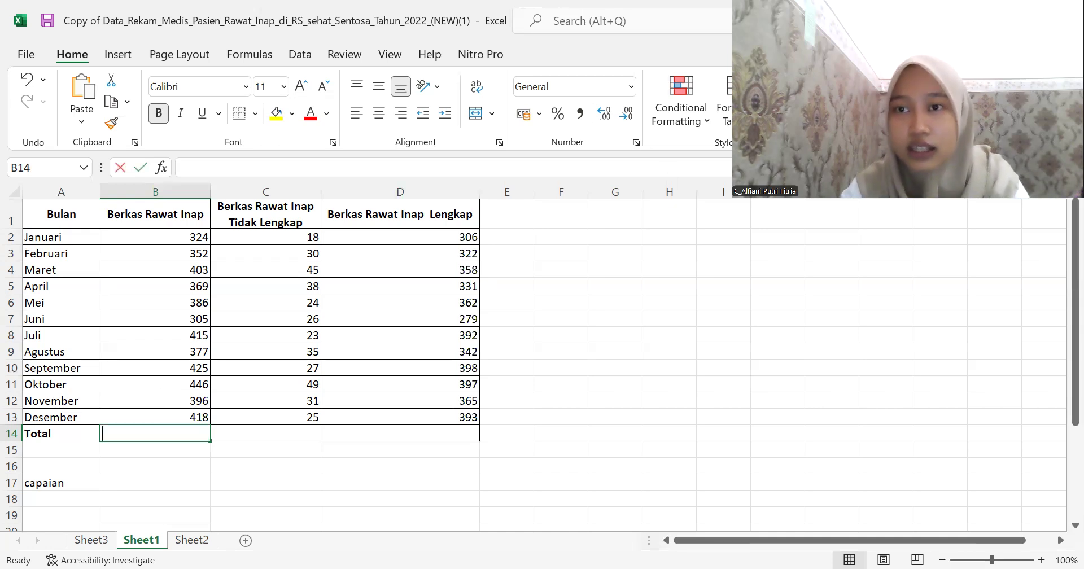
{"action": "key", "text": "alt+="}
{"action": "key", "text": "Return"}
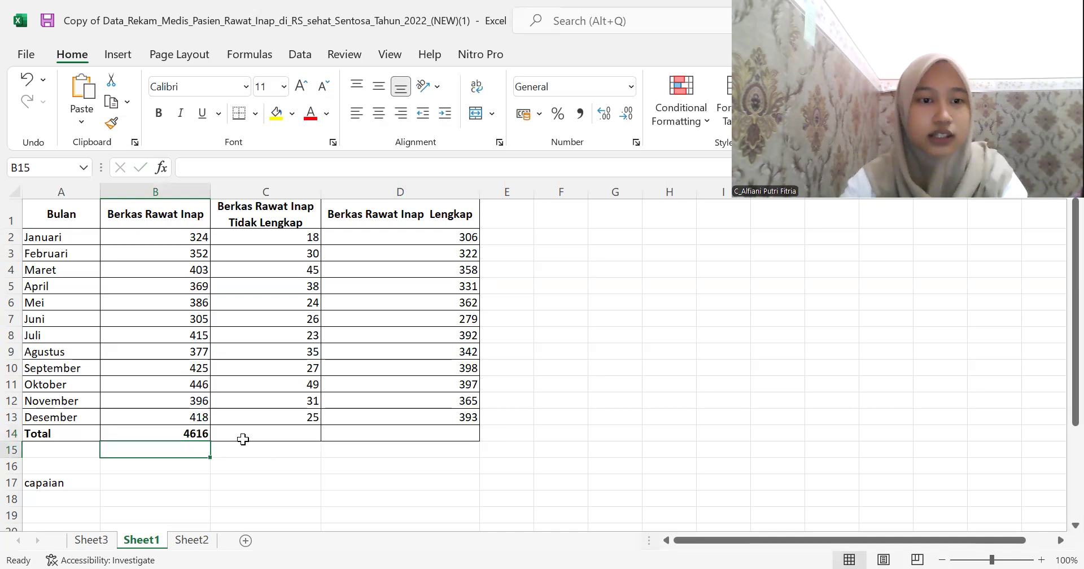
{"action": "left_click", "coordinate": [276, 433]}
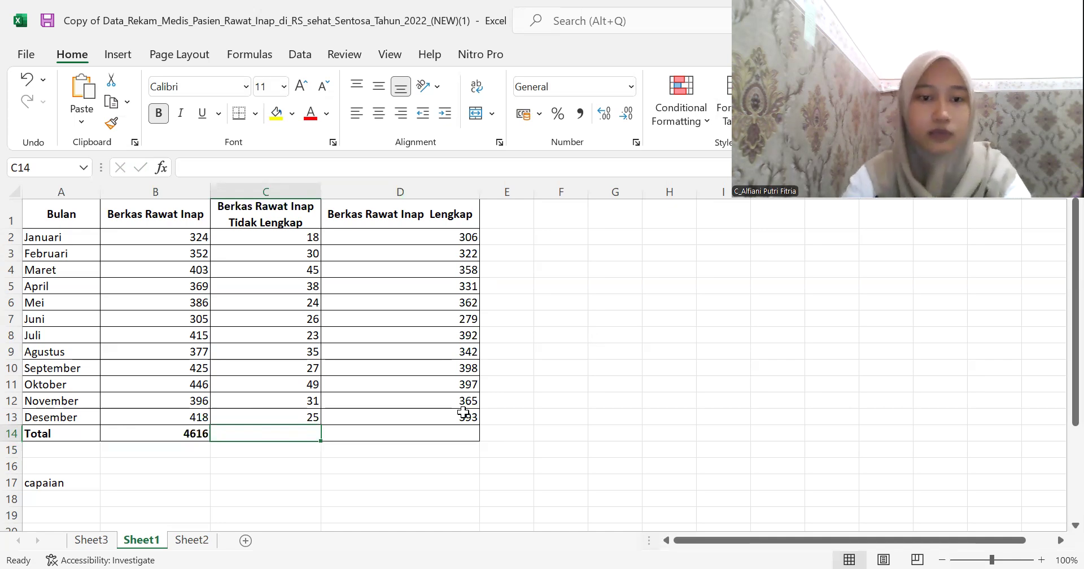
{"action": "type", "text": "371"}
{"action": "key", "text": "Return"}
{"action": "left_click", "coordinate": [450, 432]}
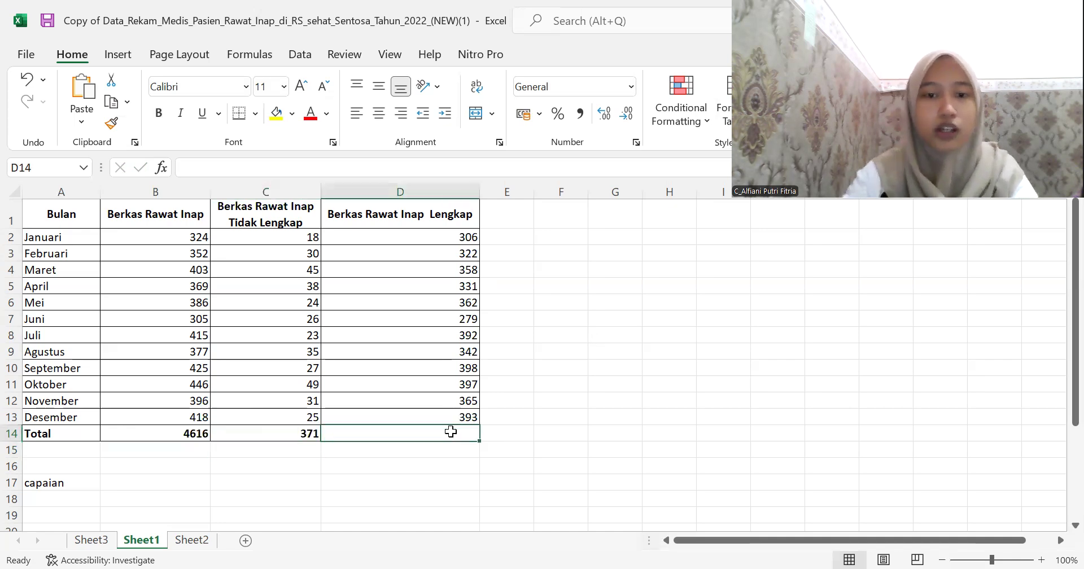
{"action": "type", "text": "="}
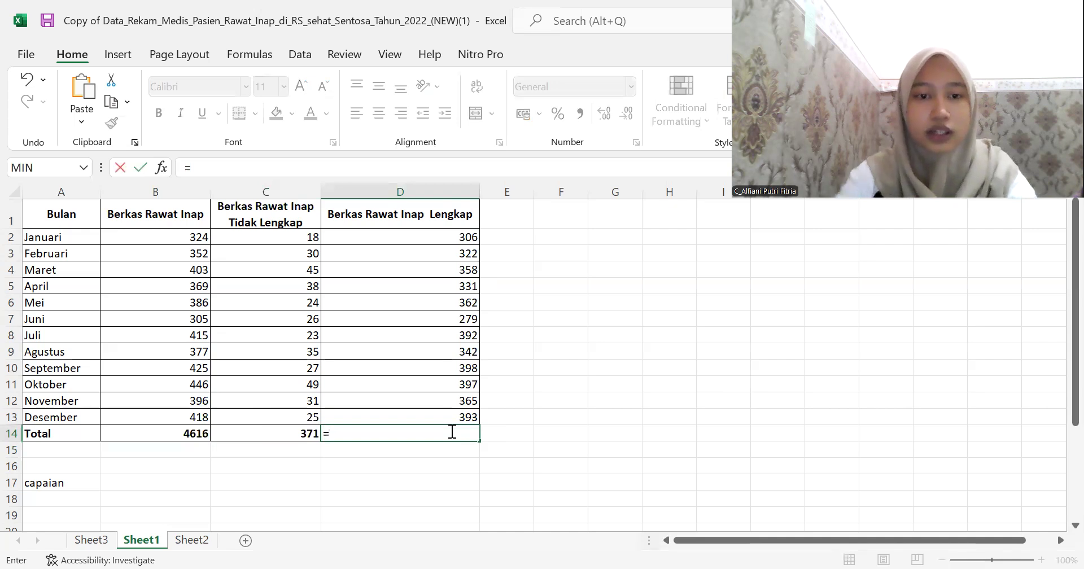
{"action": "type", "text": "SUM"}
{"action": "left_click", "coordinate": [173, 437]}
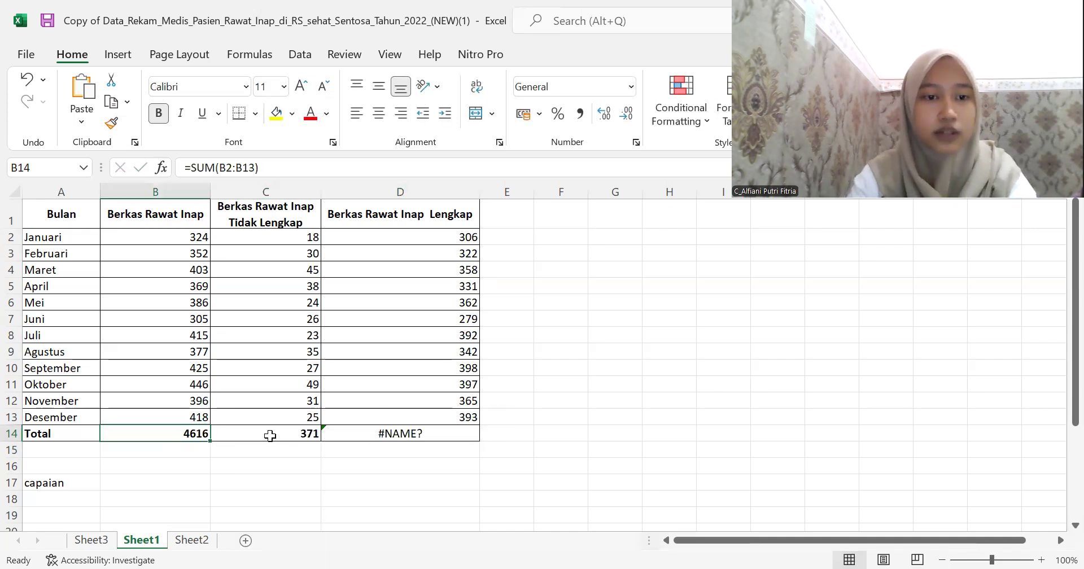
Calculate the total of complete inpatient files in D14 with the formula =SUM(B14-C14), replacing the cell's existing content
{"action": "left_click", "coordinate": [401, 432]}
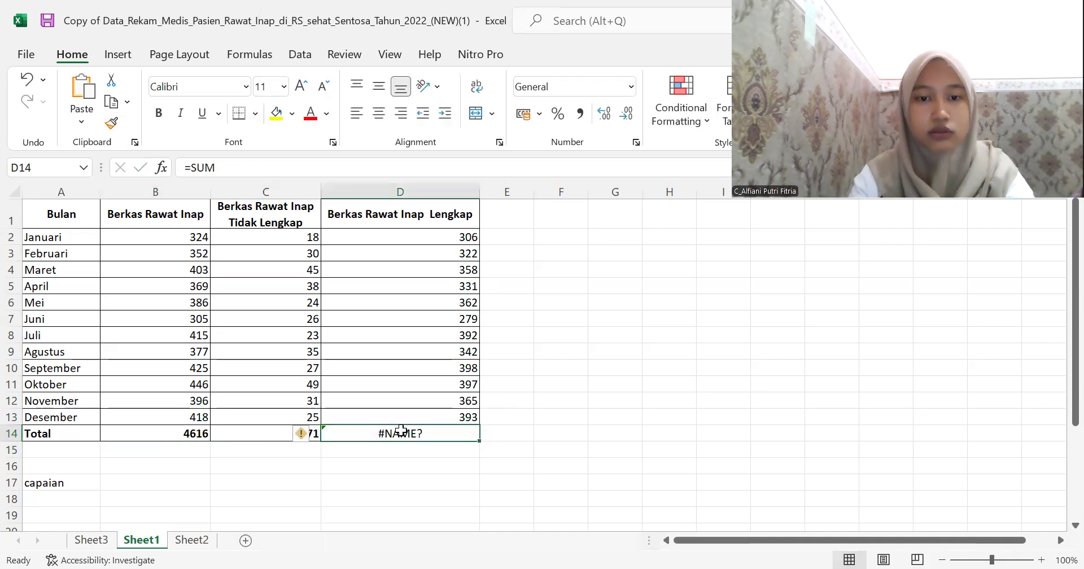
{"action": "key", "text": "BackSpace"}
{"action": "type", "text": "="}
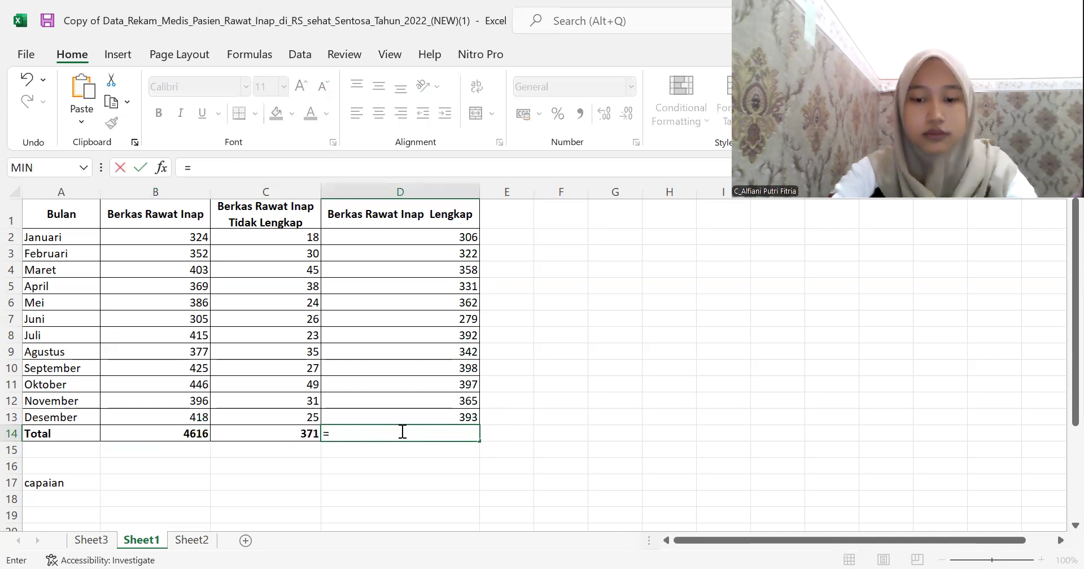
{"action": "type", "text": "SUM("}
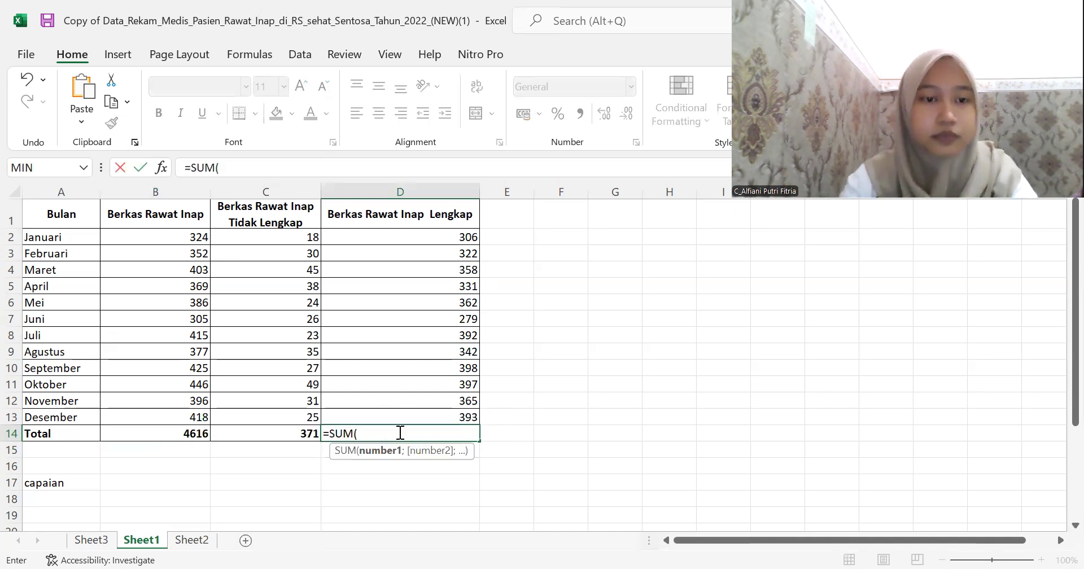
{"action": "left_click", "coordinate": [182, 433]}
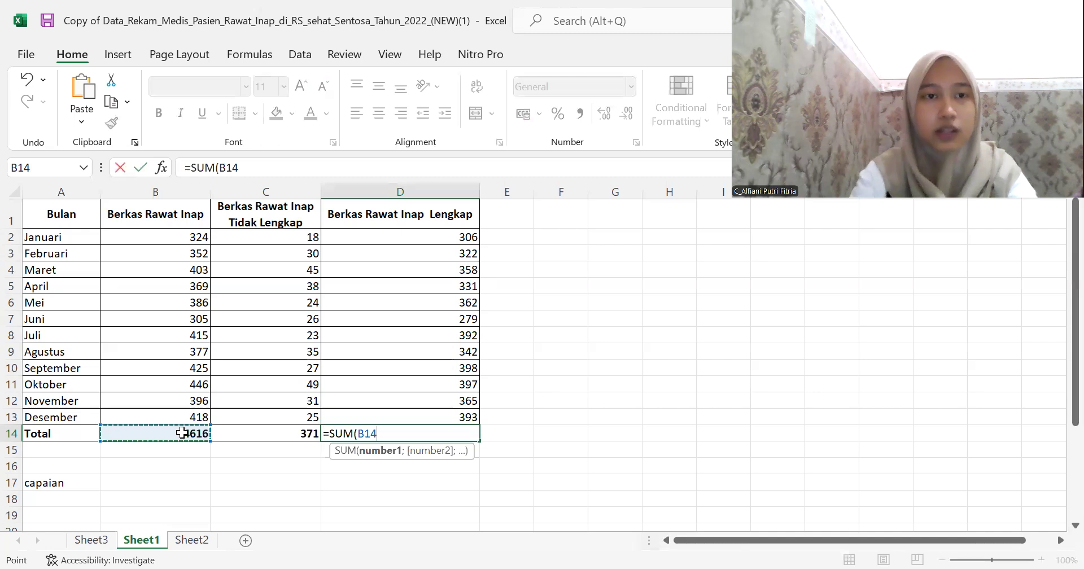
{"action": "type", "text": "="}
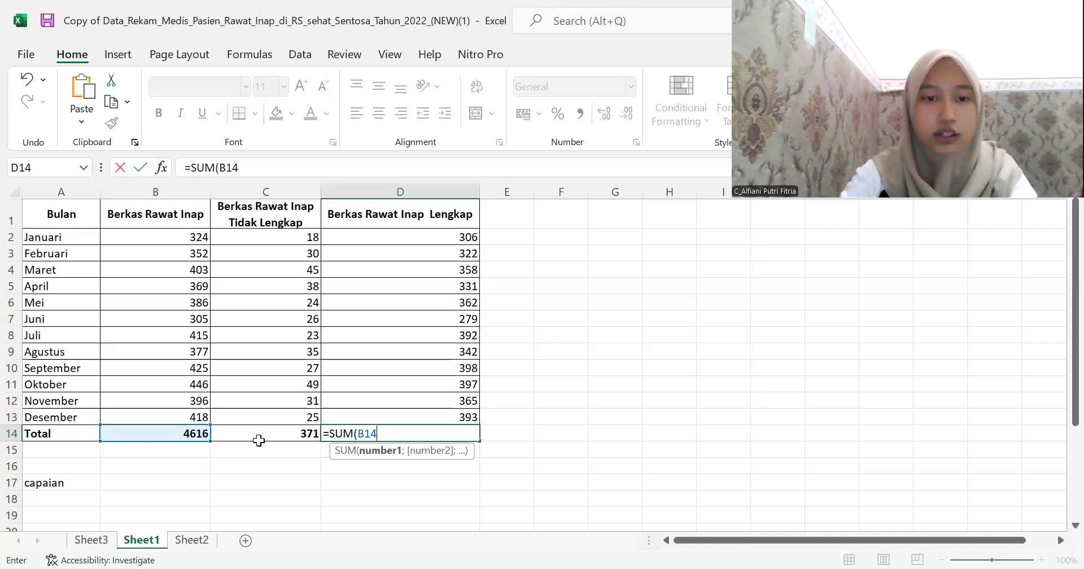
{"action": "left_click", "coordinate": [266, 434]}
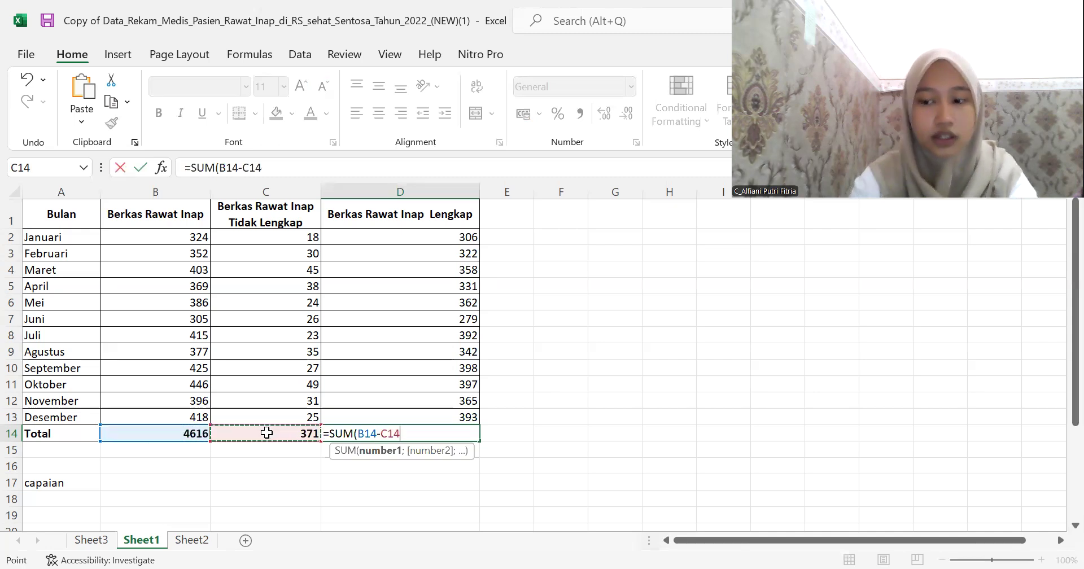
{"action": "key", "text": "Return"}
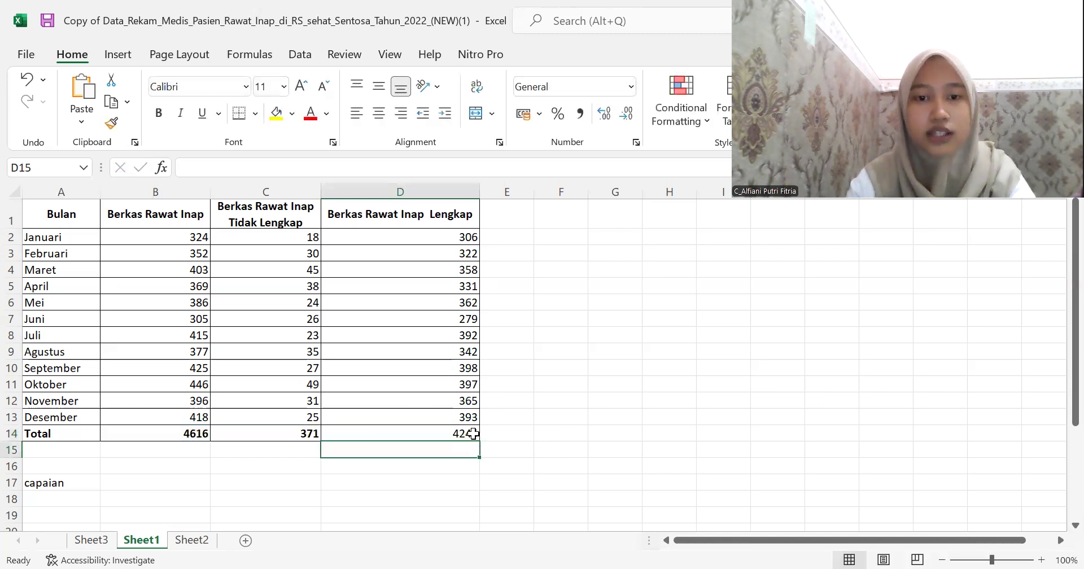
{"action": "left_click", "coordinate": [473, 434]}
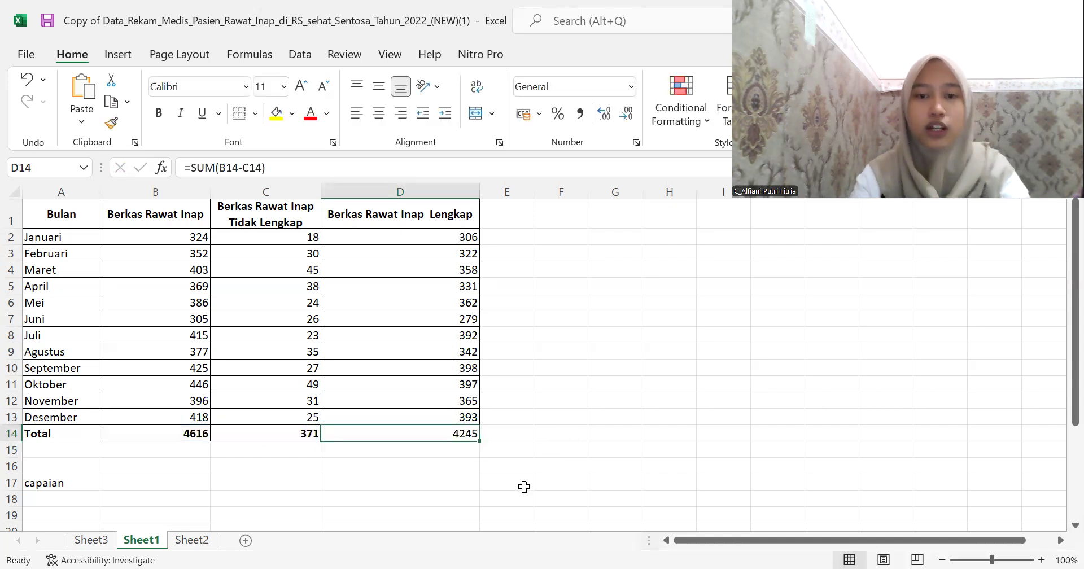
{"action": "left_click", "coordinate": [131, 484]}
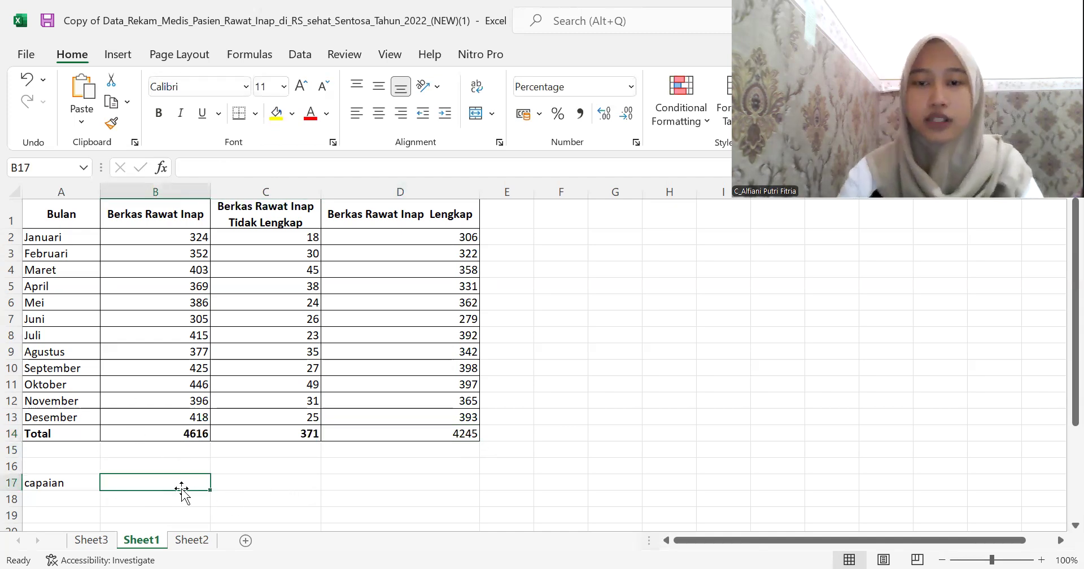
{"action": "type", "text": "="}
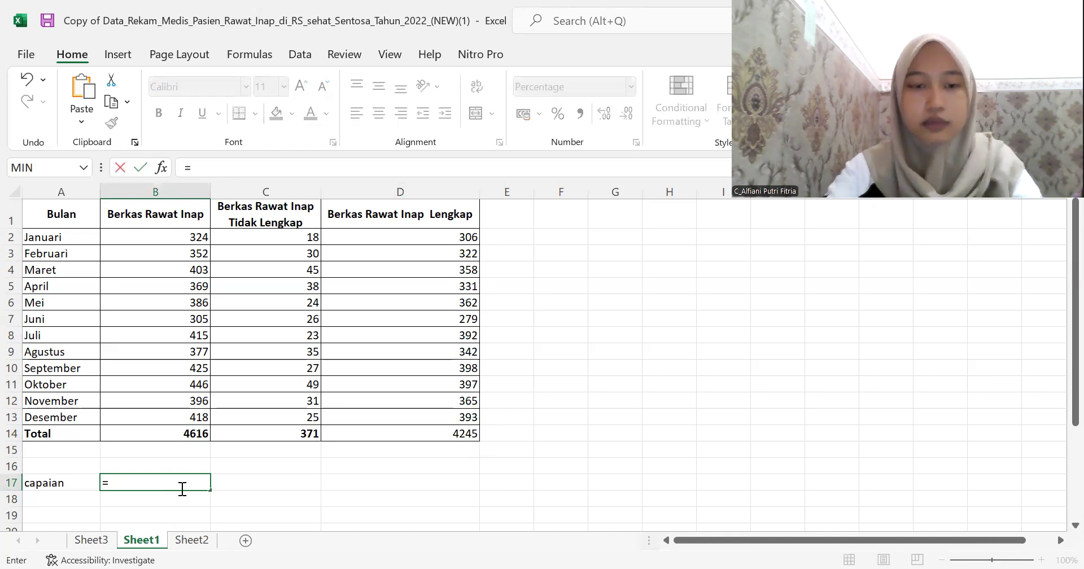
{"action": "type", "text": "SUM"}
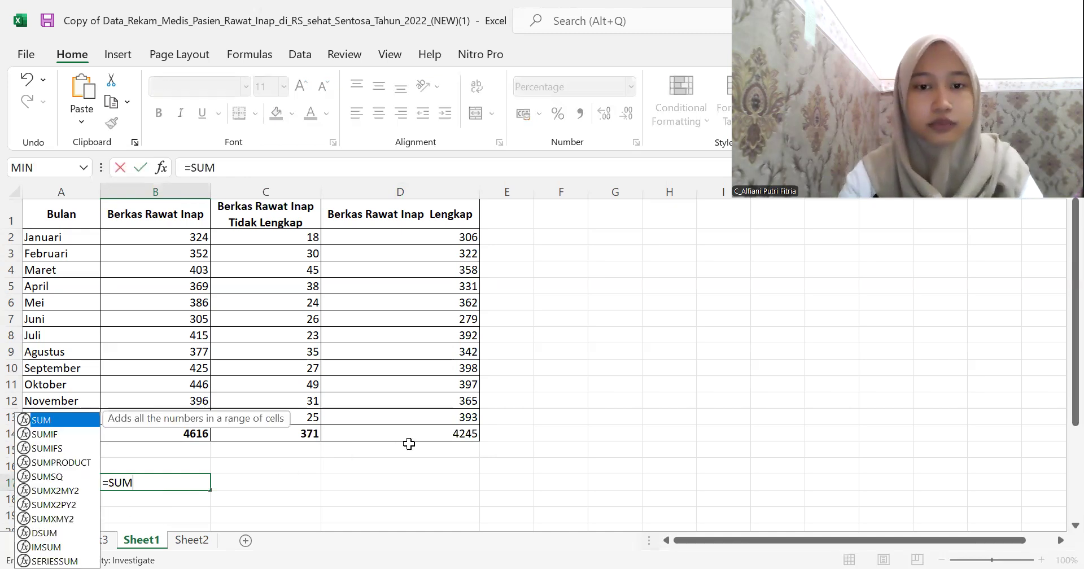
{"action": "left_click", "coordinate": [413, 432]}
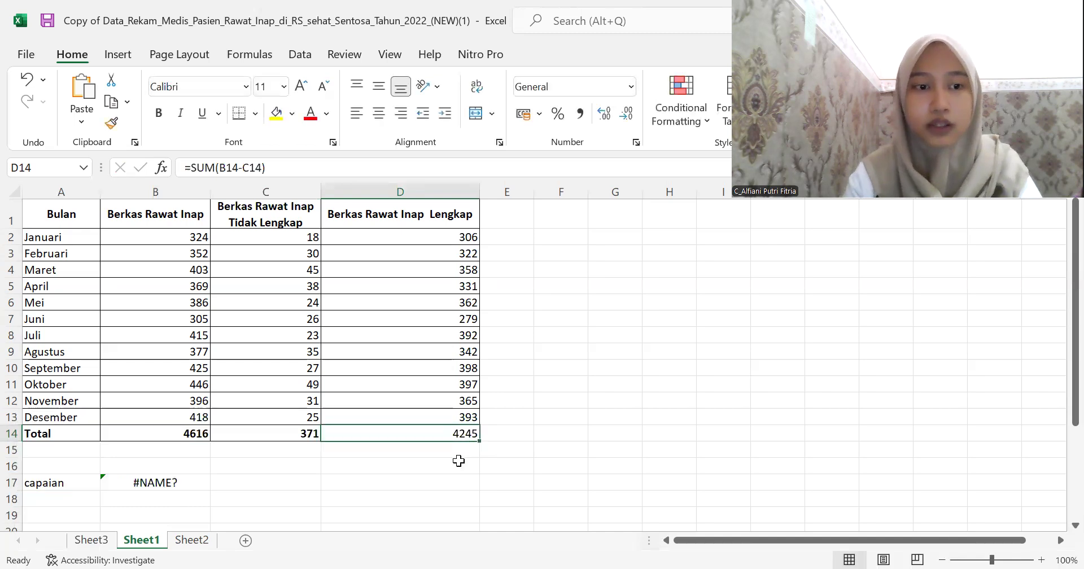
Calculate the capaian percentage in B17 with the formula =SUM(D14/B14)*100%, replacing the cell's existing content
{"action": "left_click", "coordinate": [157, 486]}
{"action": "key", "text": "BackSpace"}
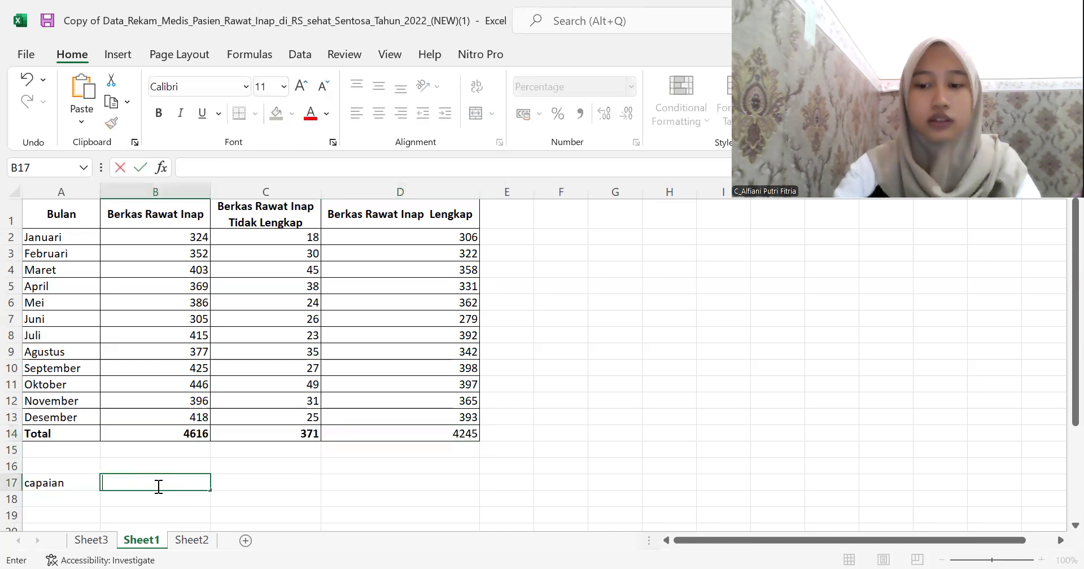
{"action": "type", "text": "="}
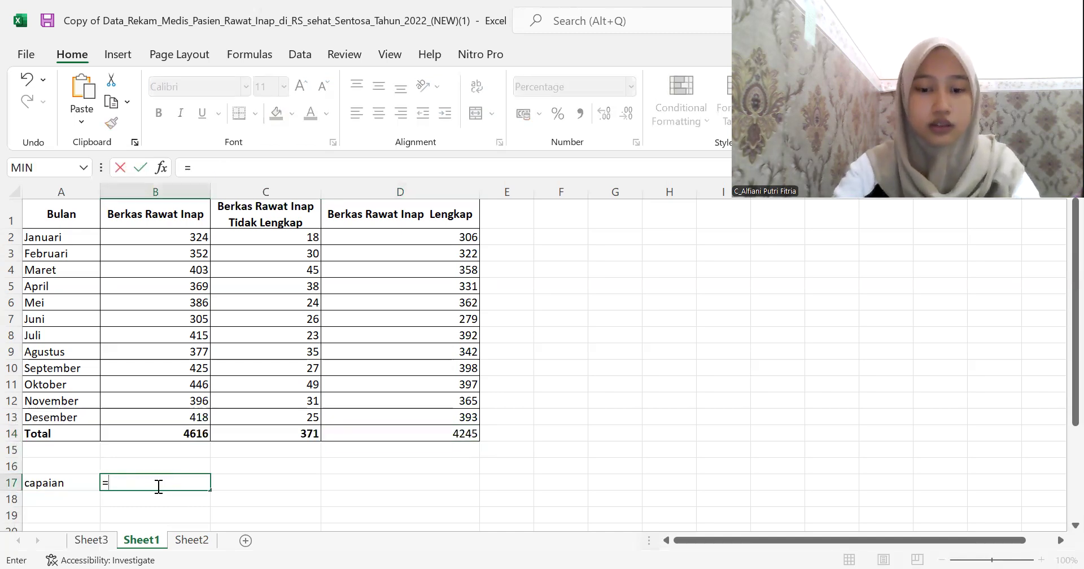
{"action": "type", "text": "SUMM"}
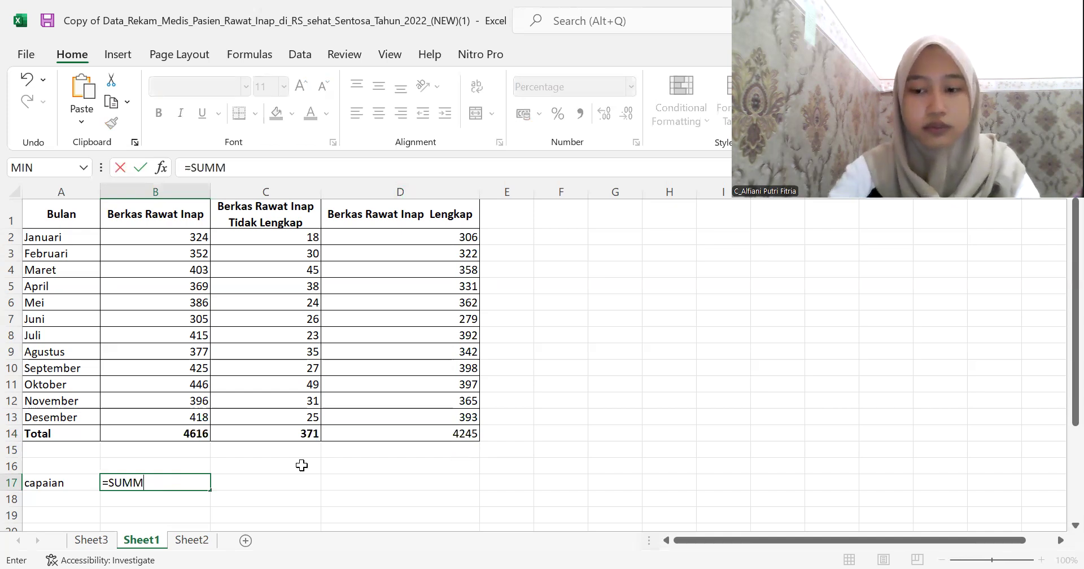
{"action": "key", "text": "BackSpace"}
{"action": "type", "text": "("}
{"action": "left_click", "coordinate": [432, 433]}
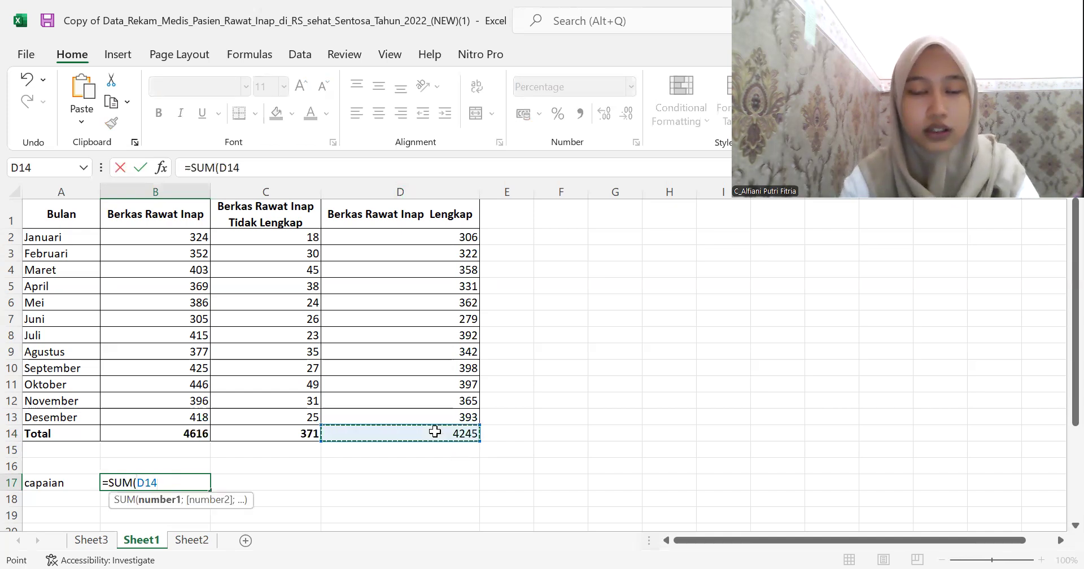
{"action": "type", "text": "/"}
{"action": "left_click", "coordinate": [185, 435]}
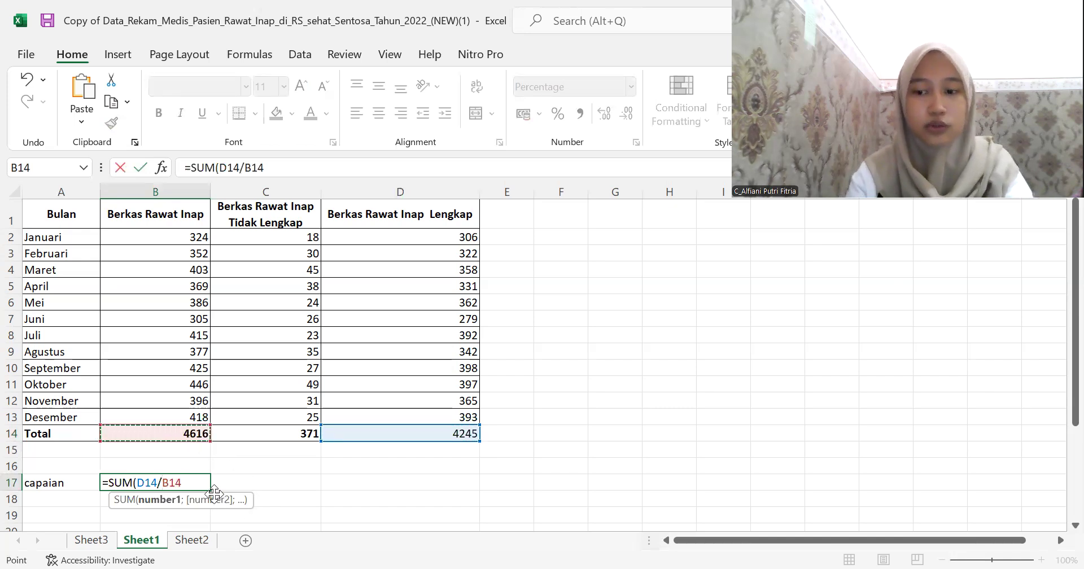
{"action": "type", "text": ")*100"}
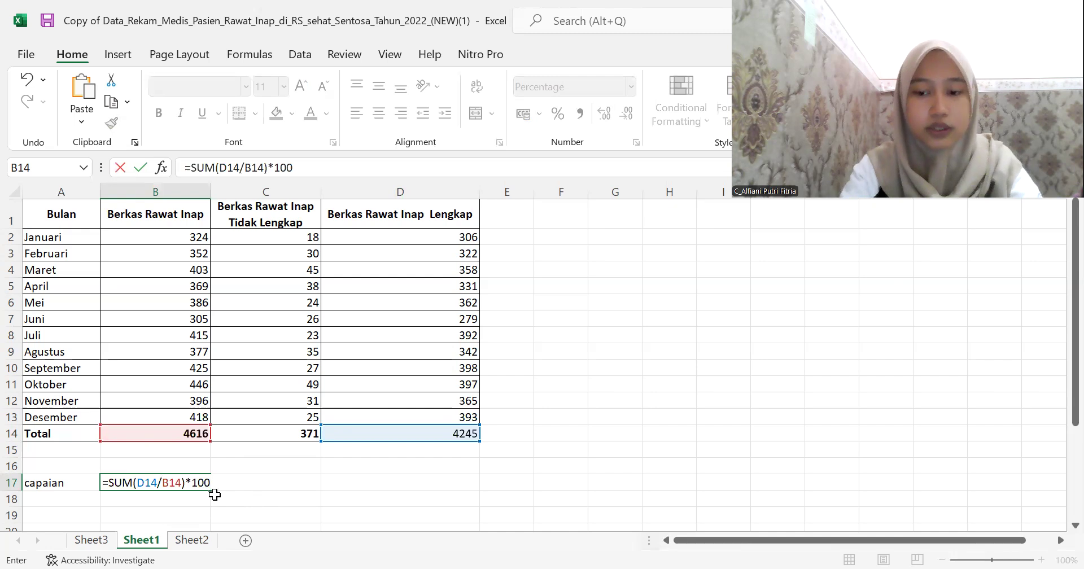
{"action": "type", "text": "%"}
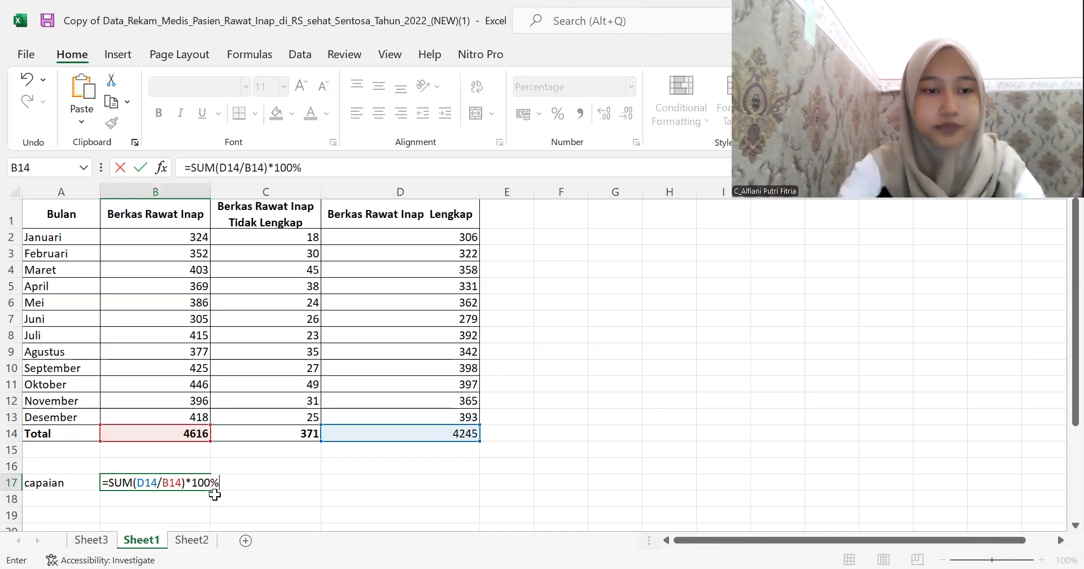
{"action": "key", "text": "Return"}
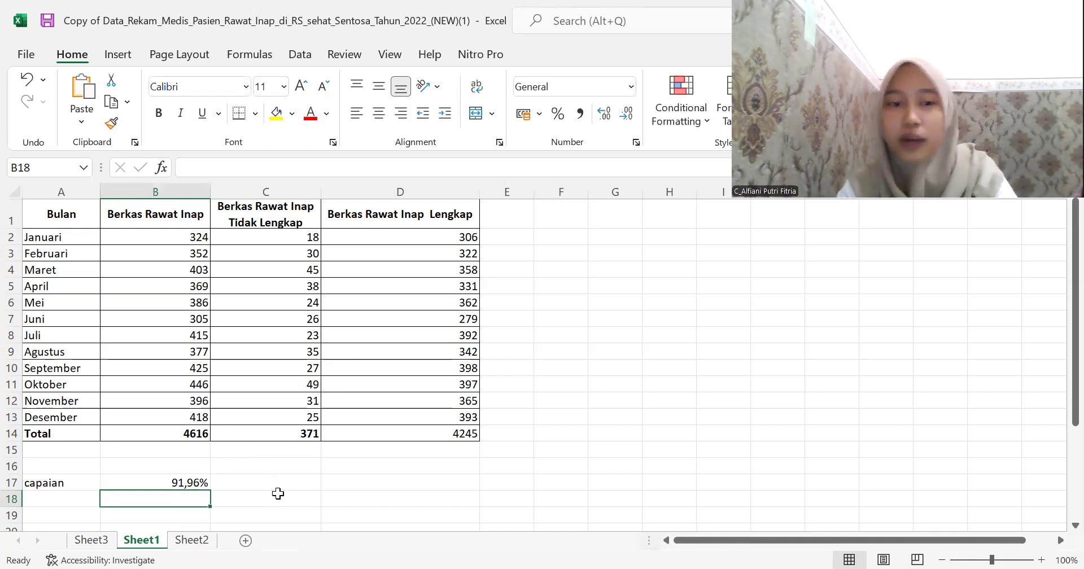
{"action": "left_click", "coordinate": [257, 483]}
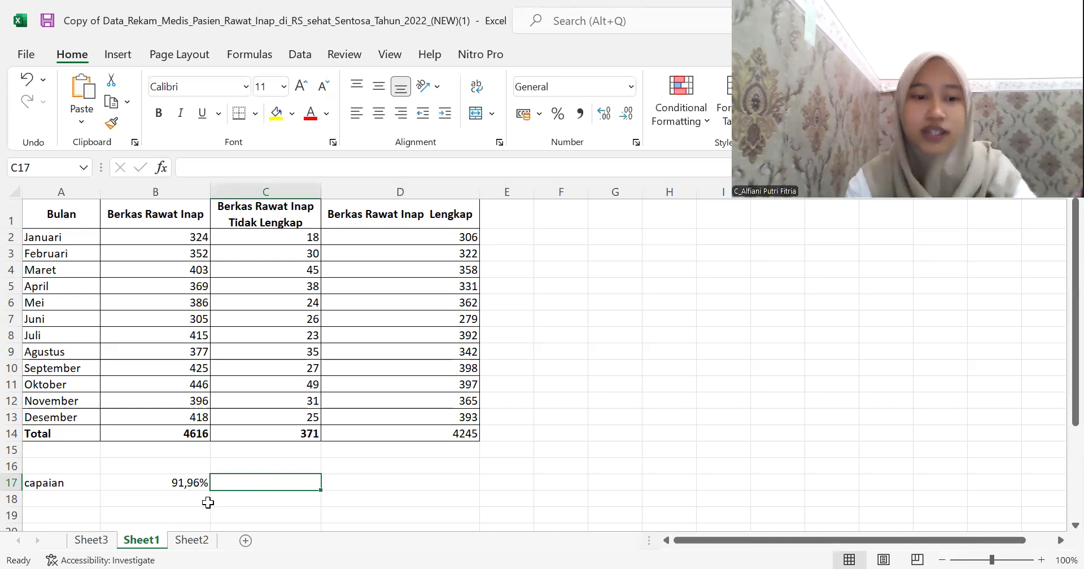
Open Sheet2 with the patient registration and medical record provision times, and set its zoom to 80%
{"action": "left_click", "coordinate": [191, 542]}
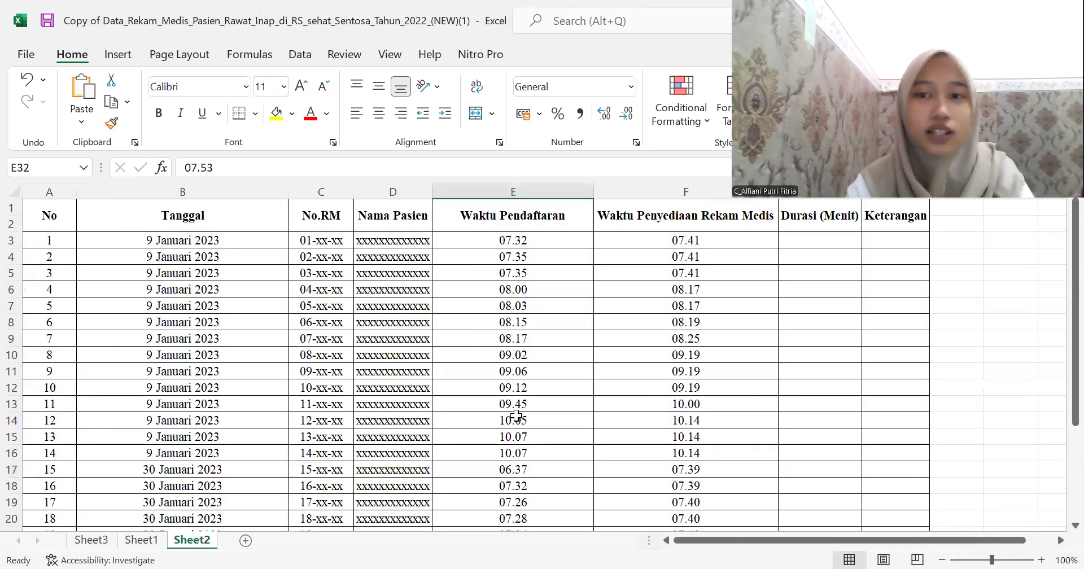
{"action": "left_click", "coordinate": [942, 560]}
{"action": "left_click", "coordinate": [941, 560]}
{"action": "left_click", "coordinate": [942, 558]}
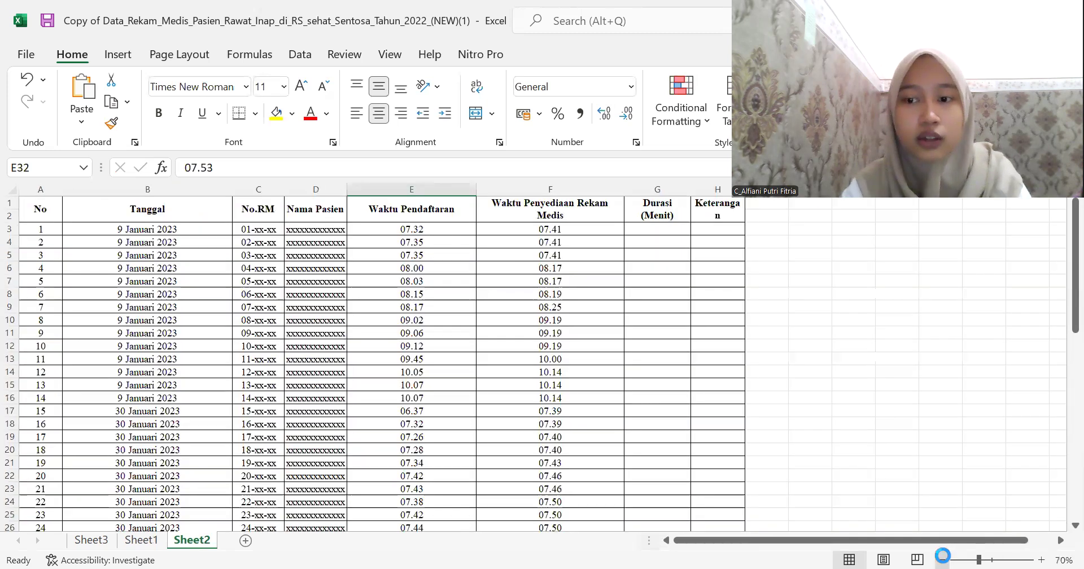
{"action": "left_click", "coordinate": [942, 558]}
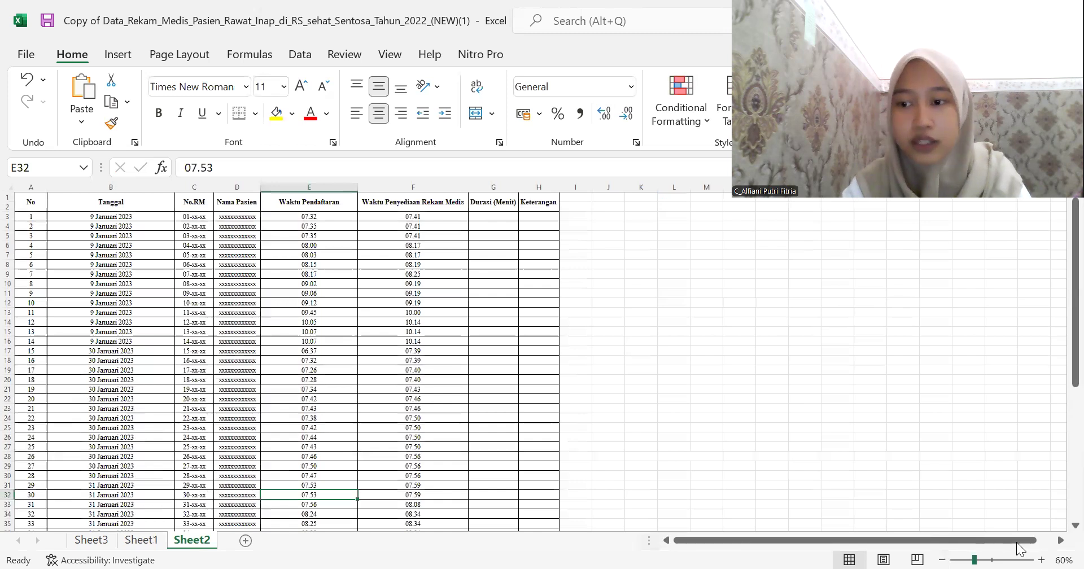
{"action": "left_click", "coordinate": [1042, 560]}
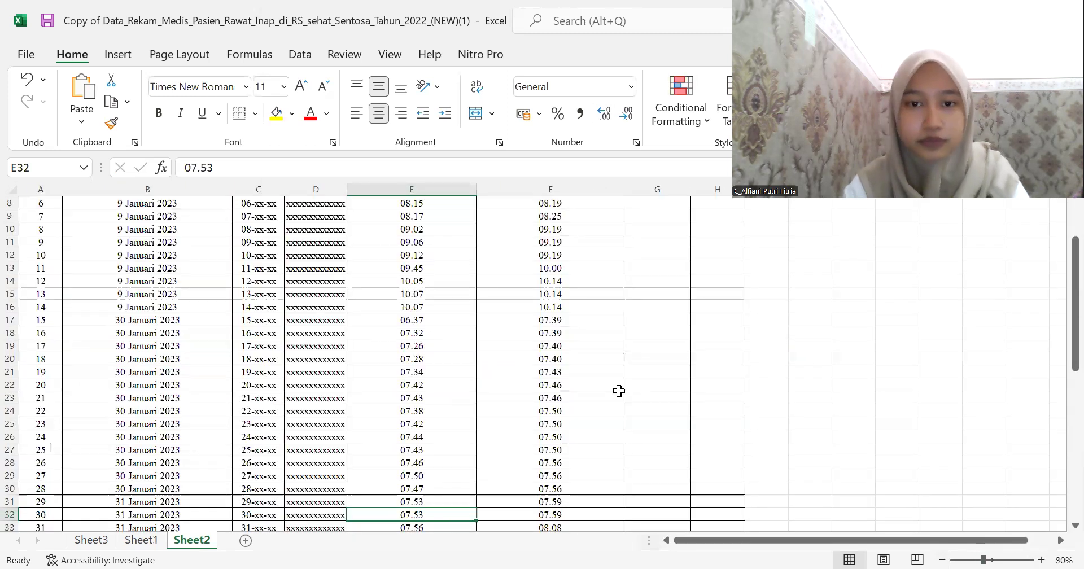
{"action": "scroll", "coordinate": [552, 388], "scroll_direction": "up", "scroll_amount": 3}
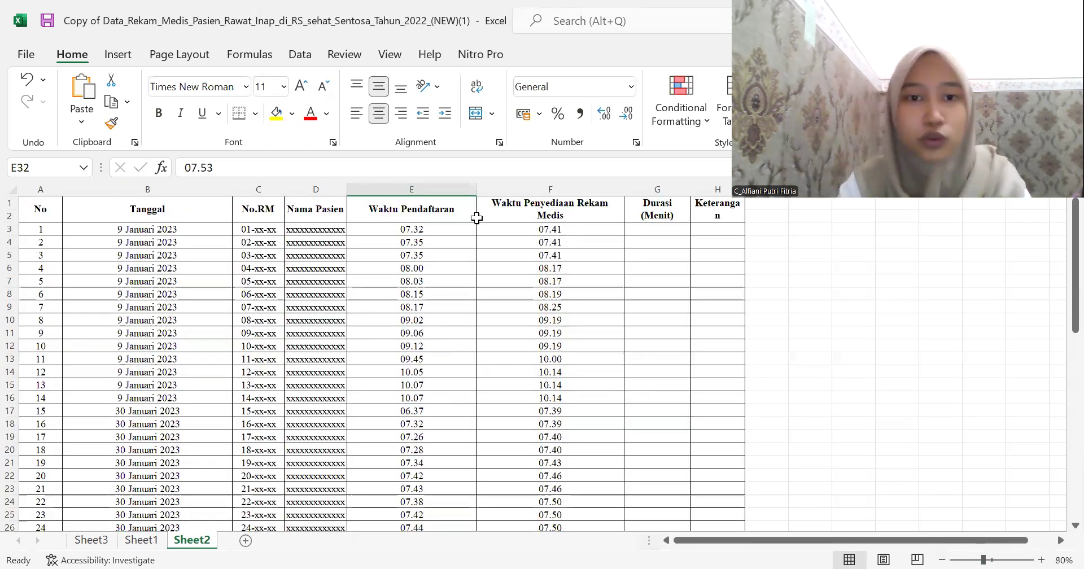
Replace every period with a colon throughout Sheet2 so the registration and provision times use time notation
{"action": "left_click", "coordinate": [455, 228]}
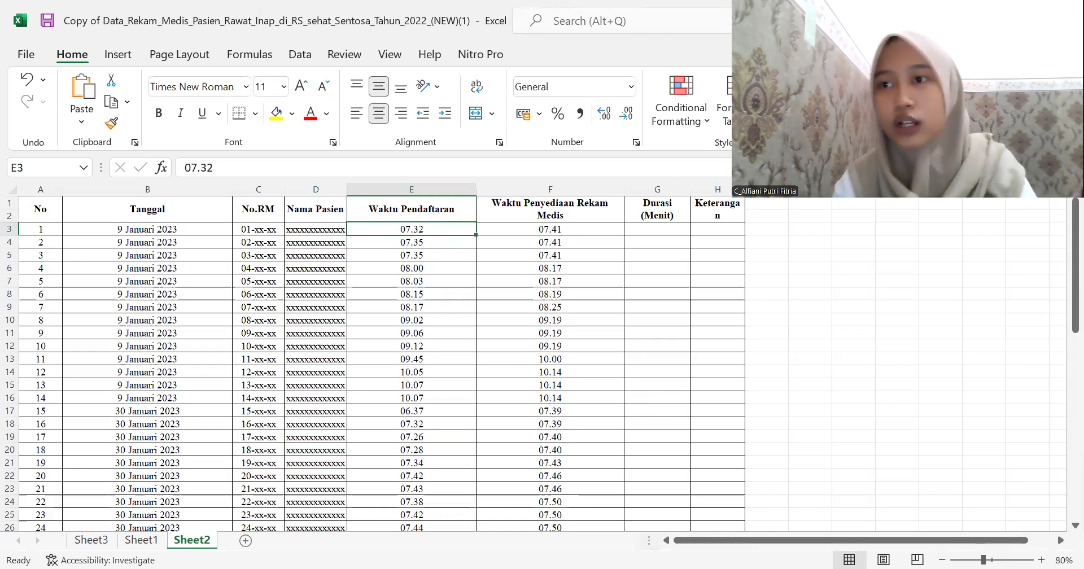
{"action": "left_click", "coordinate": [985, 107]}
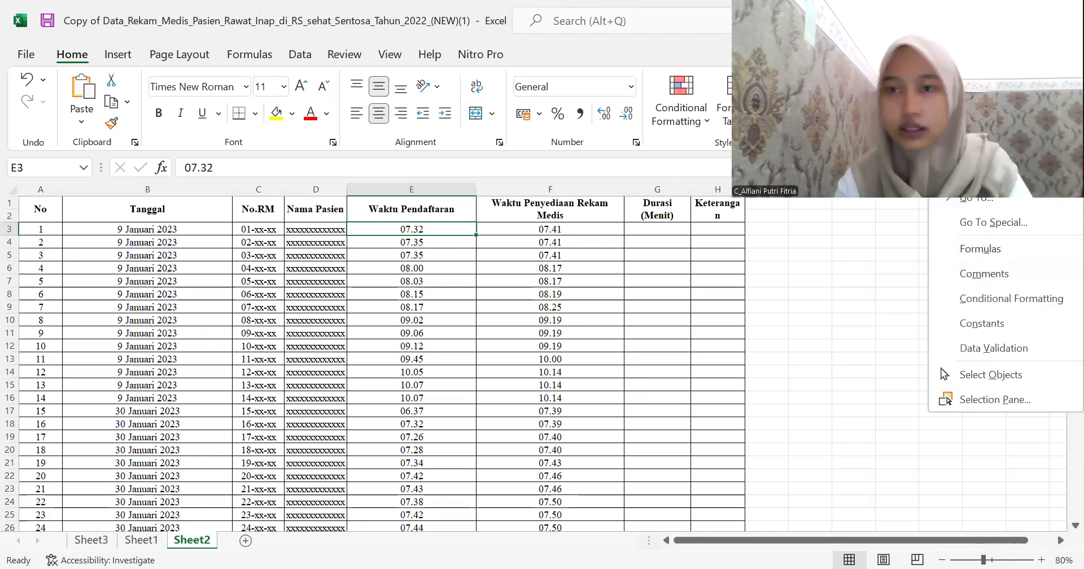
{"action": "key", "text": "ctrl+h"}
{"action": "type", "text": "."}
{"action": "left_click", "coordinate": [352, 301]}
{"action": "type", "text": ":"}
{"action": "left_click", "coordinate": [149, 376]}
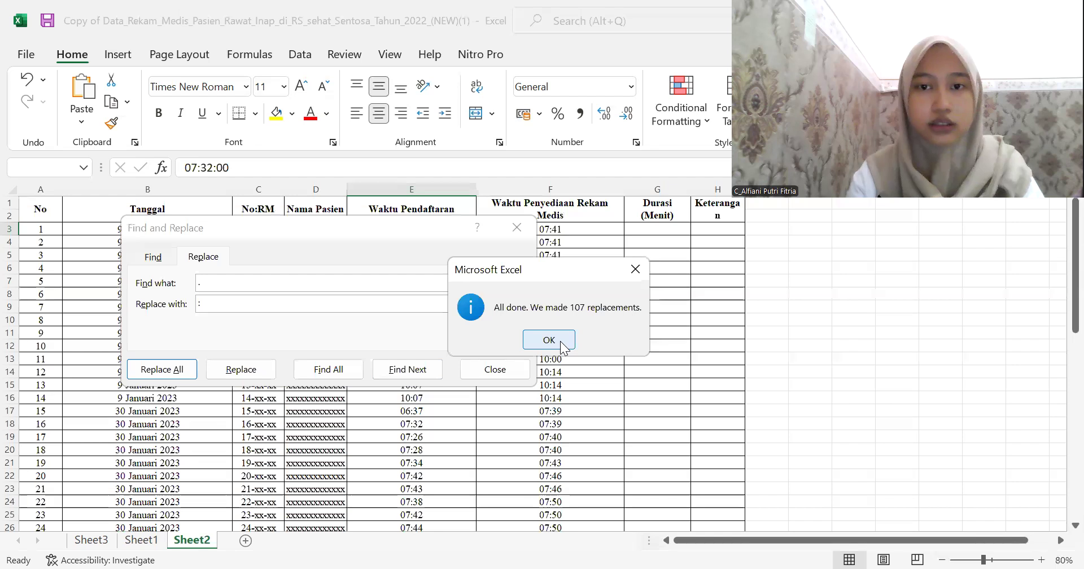
{"action": "left_click", "coordinate": [561, 341]}
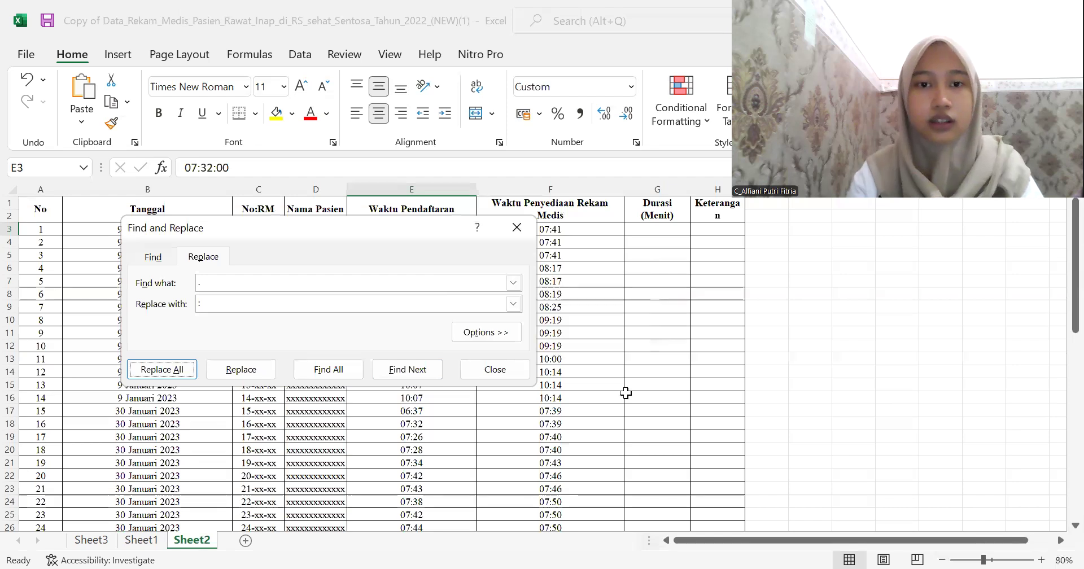
{"action": "left_click", "coordinate": [517, 377]}
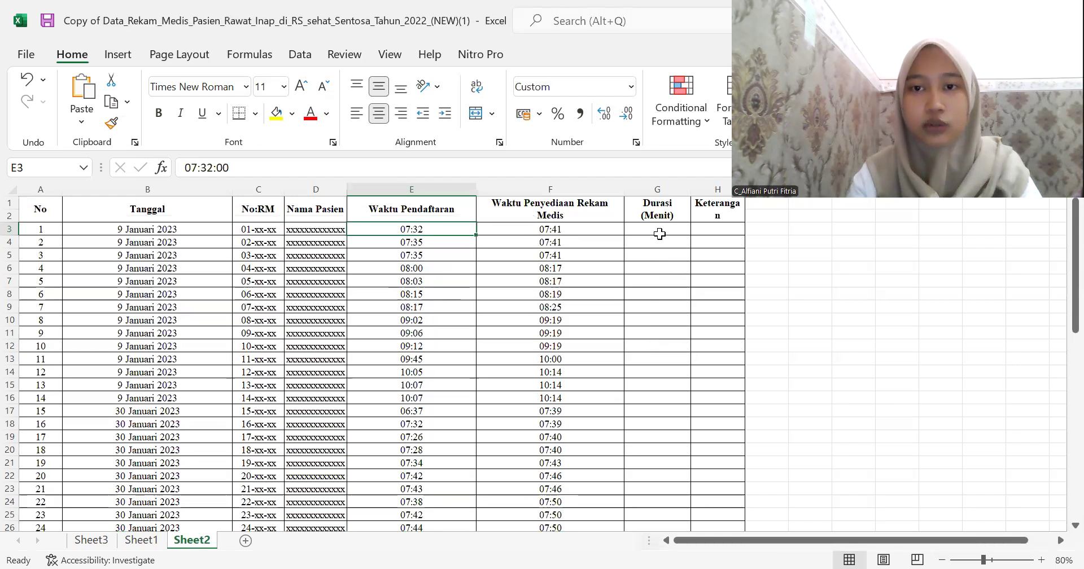
Calculate the first record's duration in G3 with the formula =SUM(F3-E3)
{"action": "left_click", "coordinate": [660, 234]}
{"action": "scroll", "coordinate": [605, 278], "scroll_direction": "right", "scroll_amount": 3}
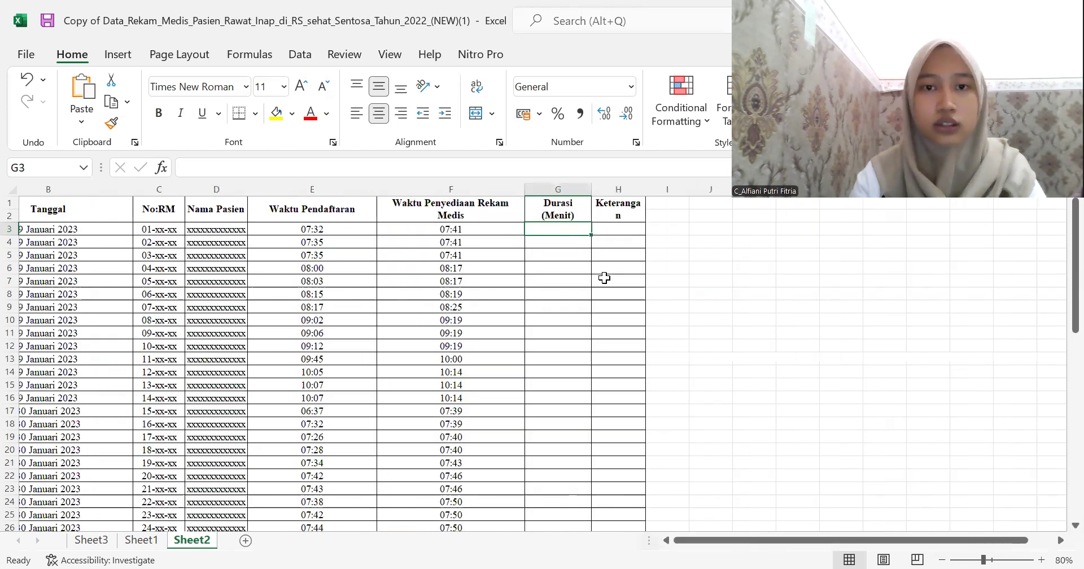
{"action": "scroll", "coordinate": [655, 269], "scroll_direction": "left", "scroll_amount": 2}
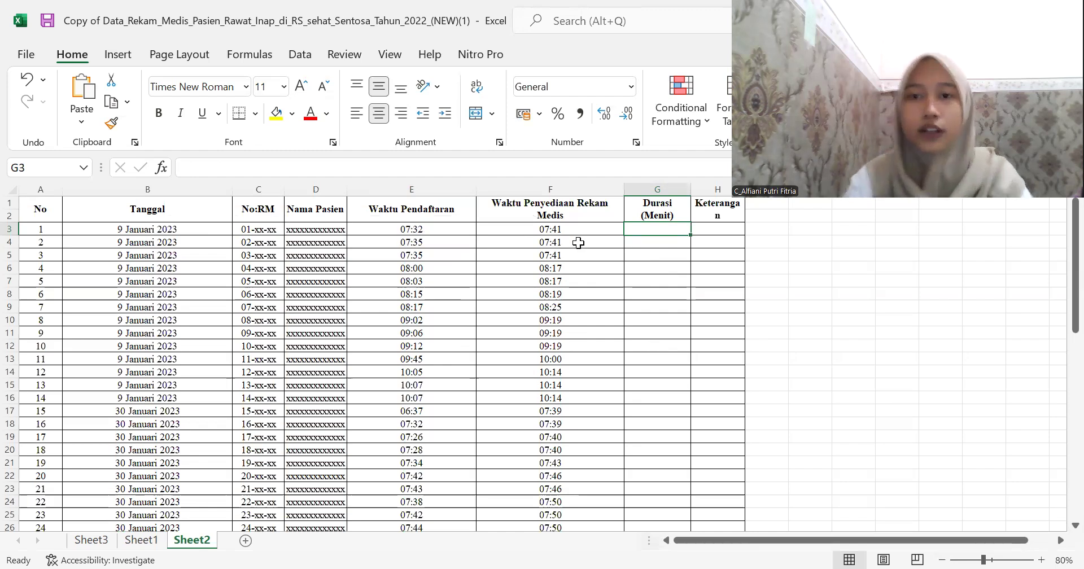
{"action": "type", "text": "=SUM"}
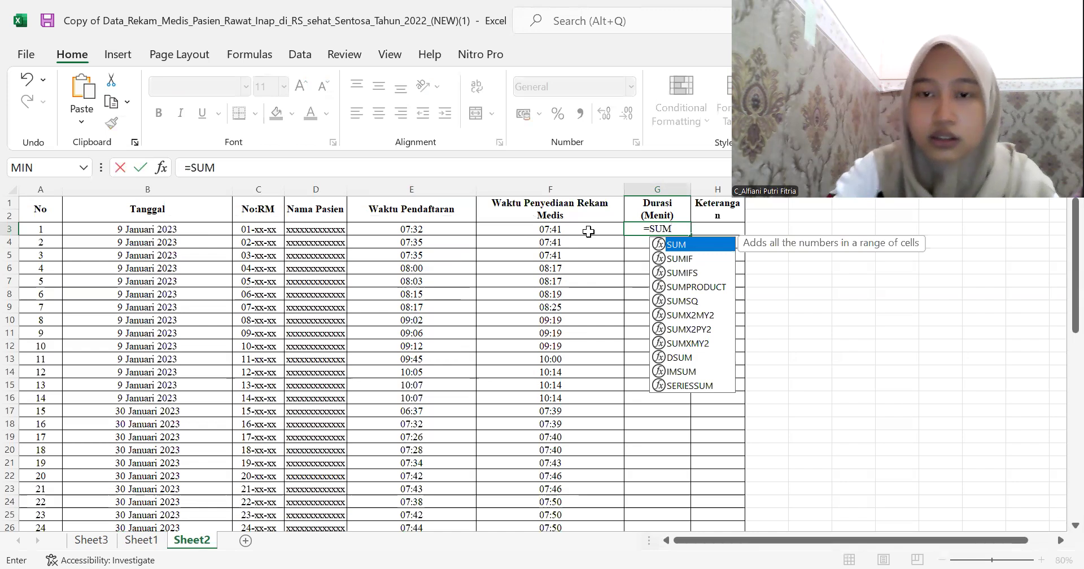
{"action": "type", "text": "("}
{"action": "left_click", "coordinate": [546, 230]}
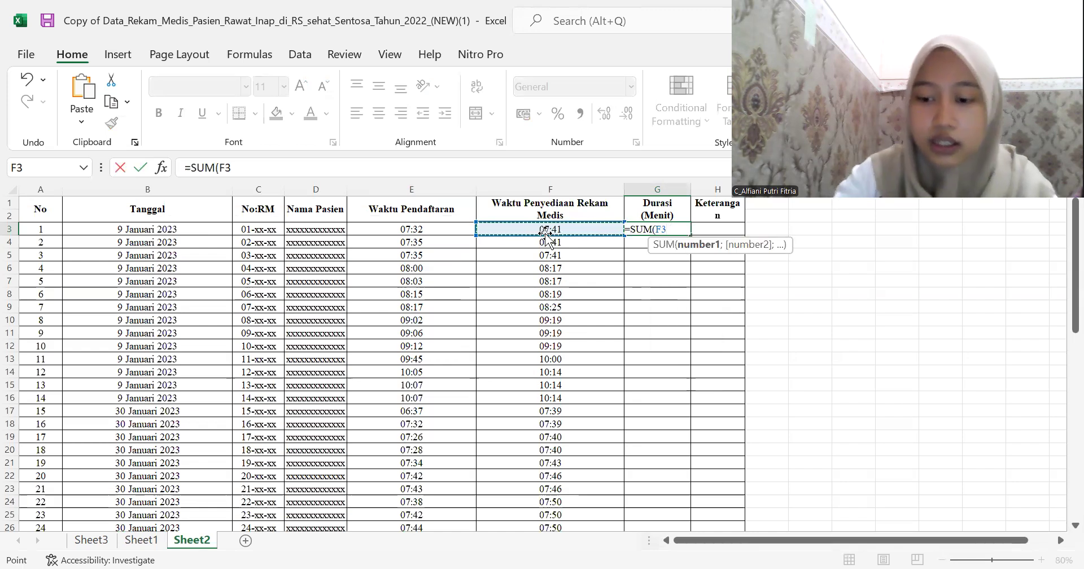
{"action": "type", "text": "-"}
{"action": "left_click", "coordinate": [458, 231]}
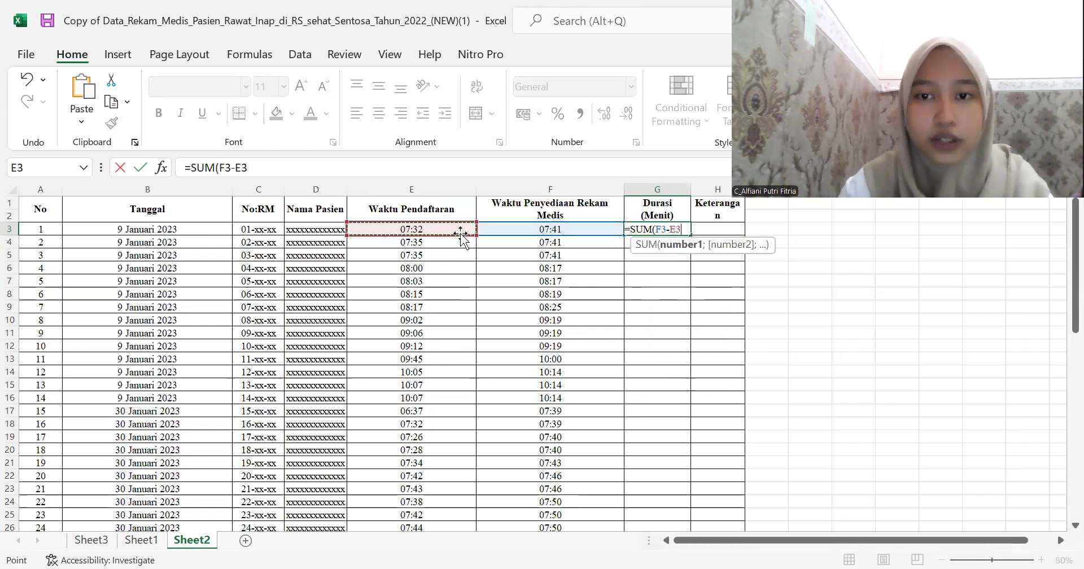
{"action": "key", "text": "Return"}
{"action": "key", "text": "Up"}
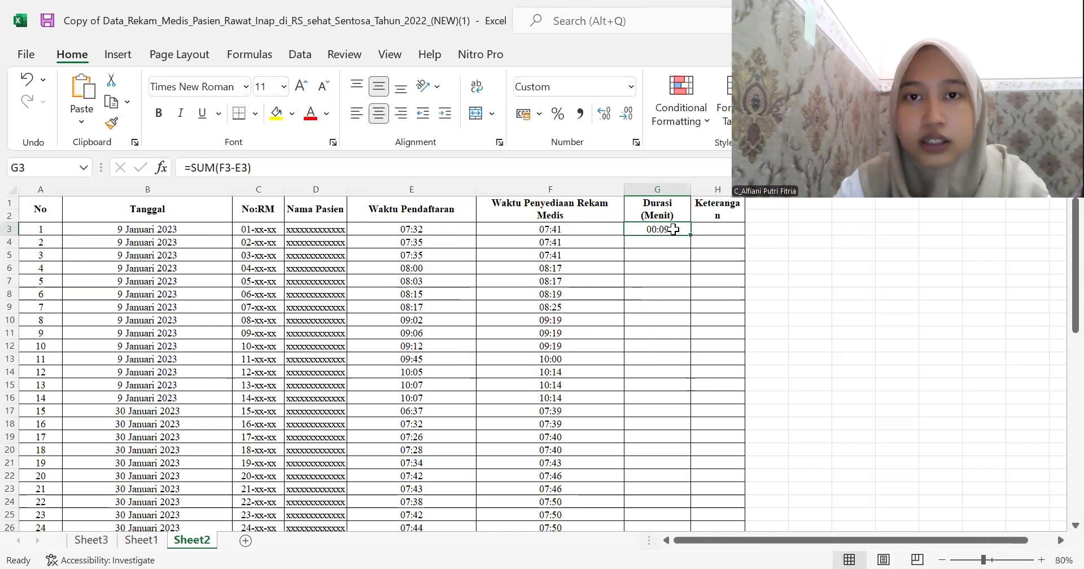
Format G3 as Time and copy its formula down the Durasi (Menit) column through G55
{"action": "left_click", "coordinate": [630, 87]}
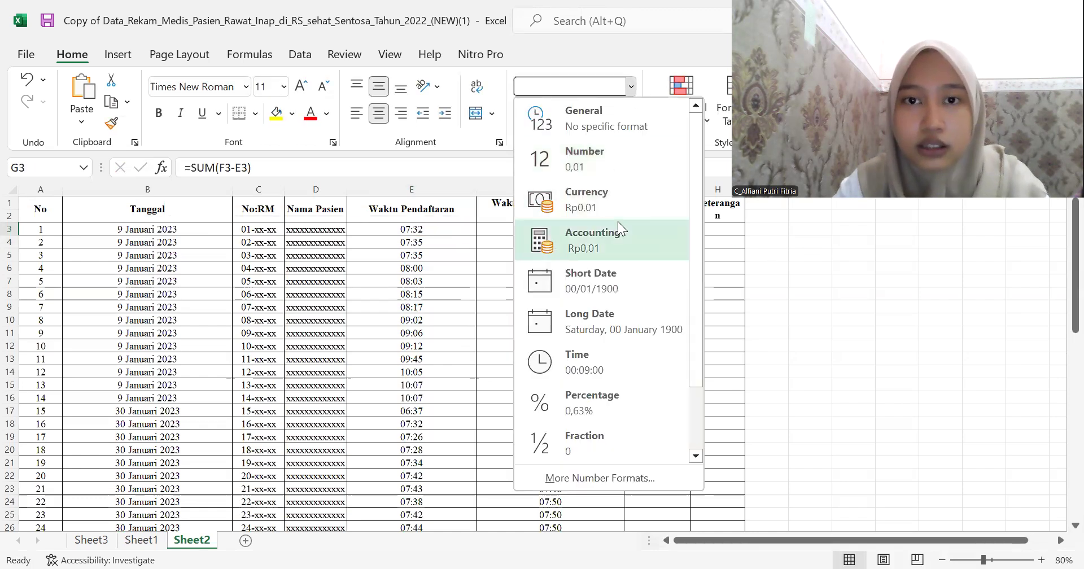
{"action": "left_click", "coordinate": [593, 371]}
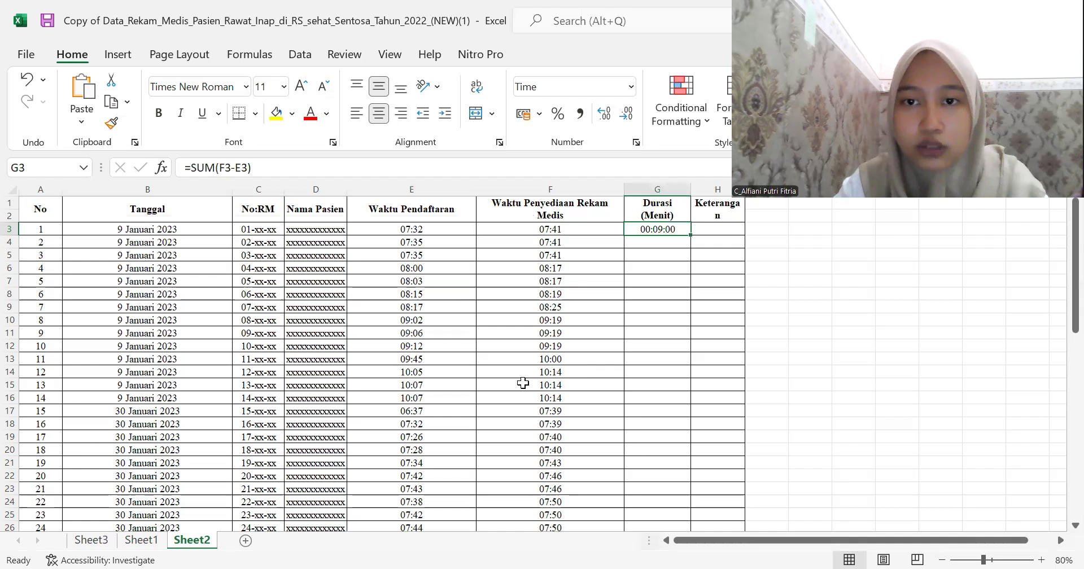
{"action": "scroll", "coordinate": [523, 382], "scroll_direction": "right", "scroll_amount": 2}
{"action": "scroll", "coordinate": [382, 375], "scroll_direction": "left", "scroll_amount": 2}
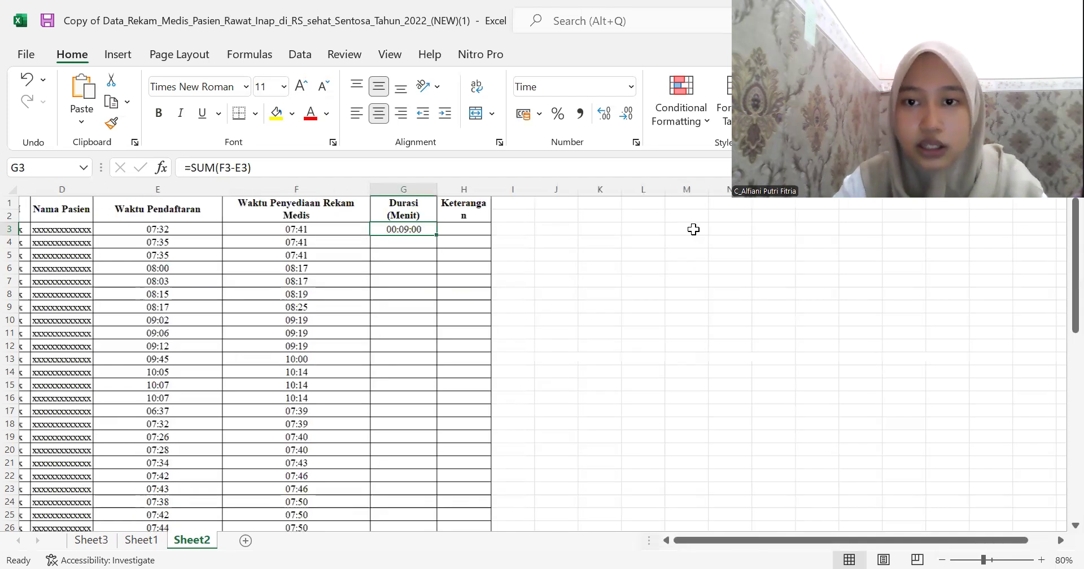
{"action": "left_click_drag", "start_coordinate": [691, 235], "coordinate": [692, 284]}
{"action": "mouse_move", "coordinate": [693, 493]}
{"action": "left_mouse_down"}
{"action": "mouse_move", "coordinate": [699, 540]}
{"action": "mouse_move", "coordinate": [690, 509]}
{"action": "left_mouse_up"}
{"action": "left_click", "coordinate": [820, 502]}
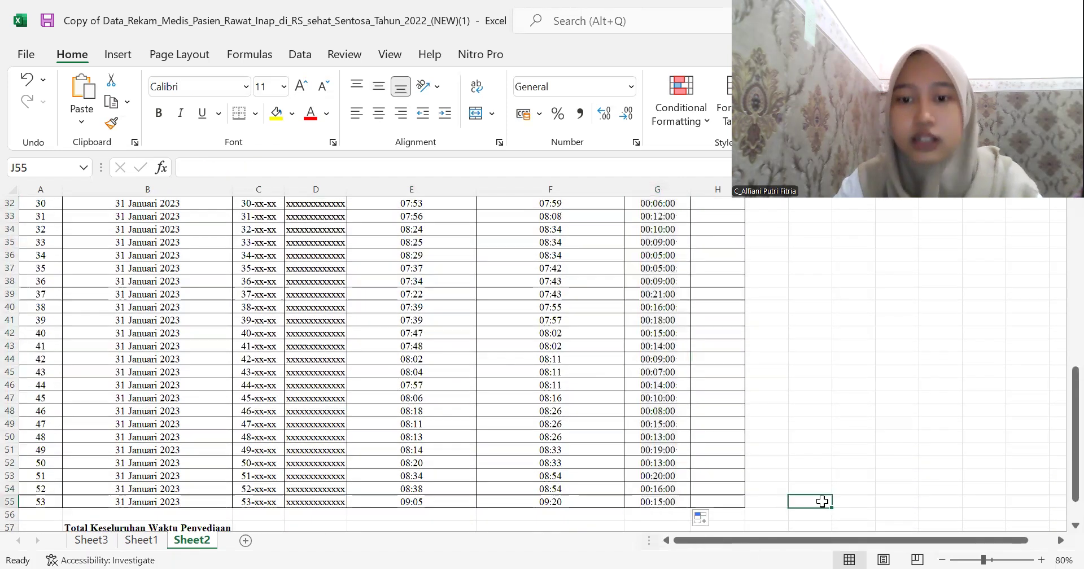
Total the Durasi (Menit) column in G56, directly below the last record
{"action": "left_click", "coordinate": [658, 515]}
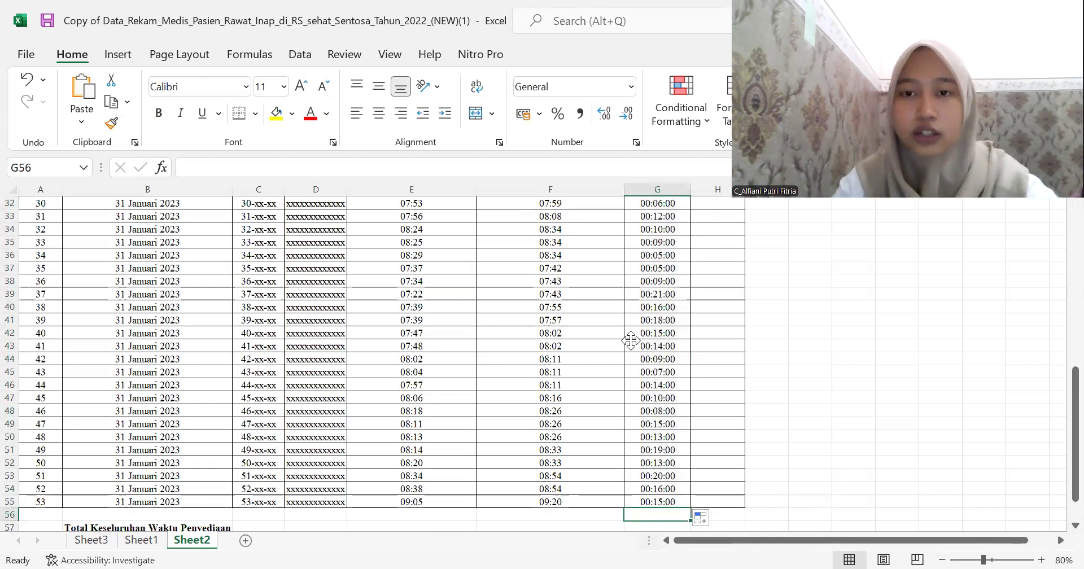
{"action": "scroll", "coordinate": [631, 341], "scroll_direction": "up", "scroll_amount": 10}
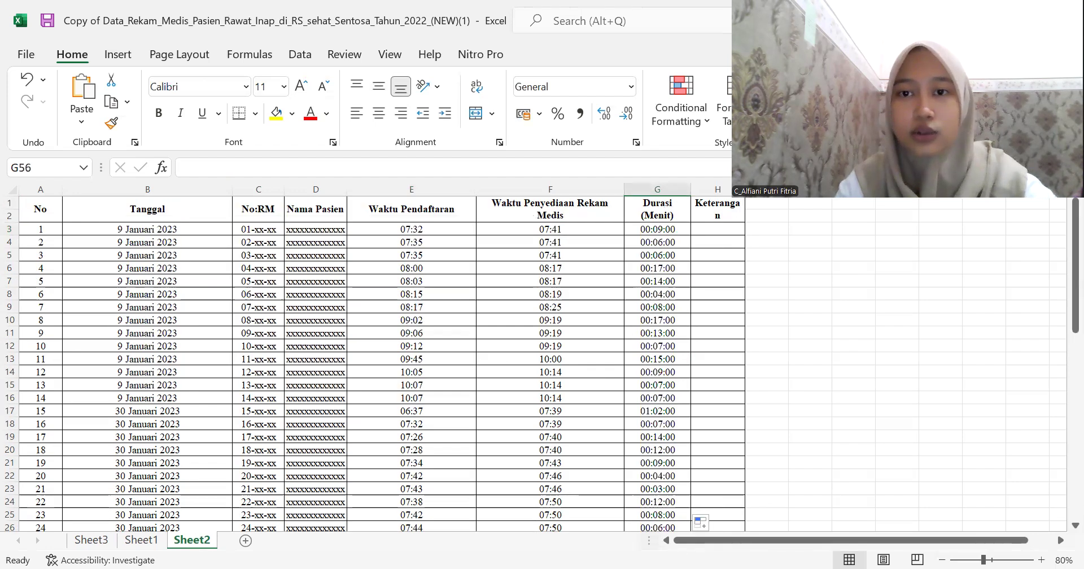
{"action": "scroll", "coordinate": [632, 458], "scroll_direction": "down", "scroll_amount": 9}
{"action": "scroll", "coordinate": [643, 418], "scroll_direction": "up", "scroll_amount": 3}
{"action": "scroll", "coordinate": [648, 381], "scroll_direction": "down", "scroll_amount": 6}
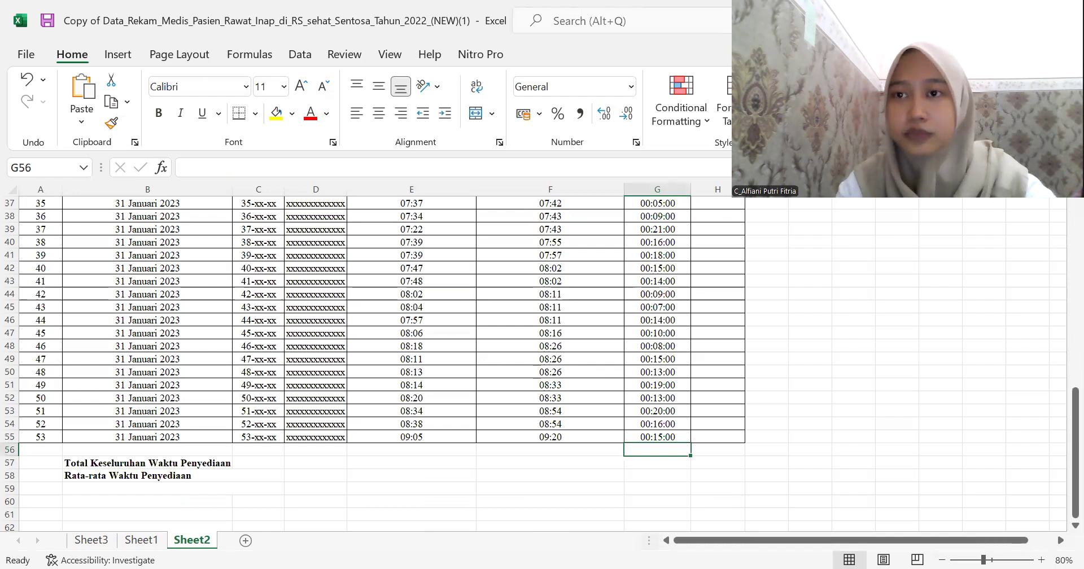
{"action": "left_click", "coordinate": [660, 463]}
{"action": "scroll", "coordinate": [689, 452], "scroll_direction": "up", "scroll_amount": 12}
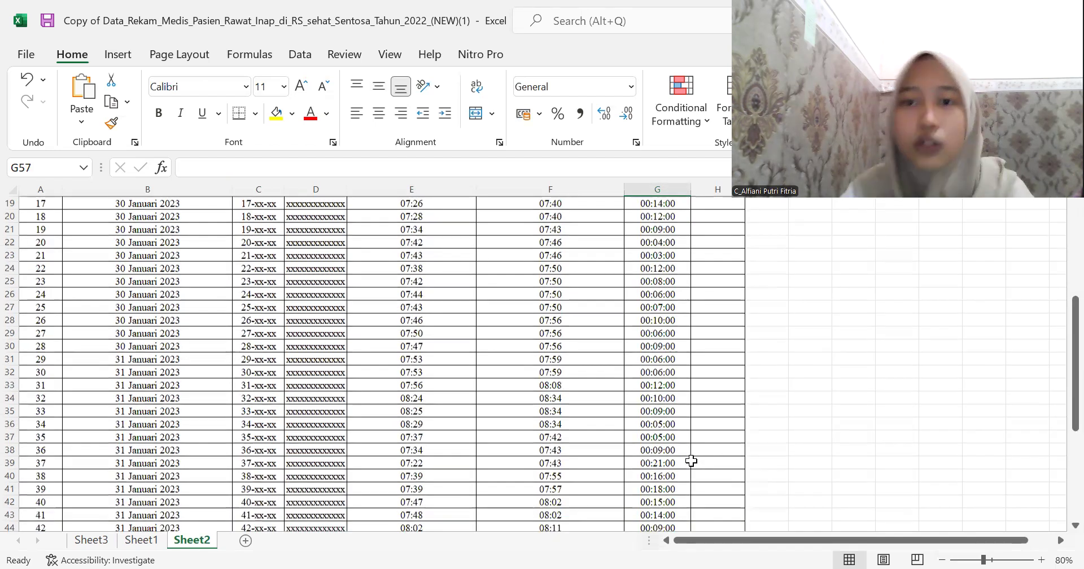
{"action": "scroll", "coordinate": [613, 391], "scroll_direction": "down", "scroll_amount": 20}
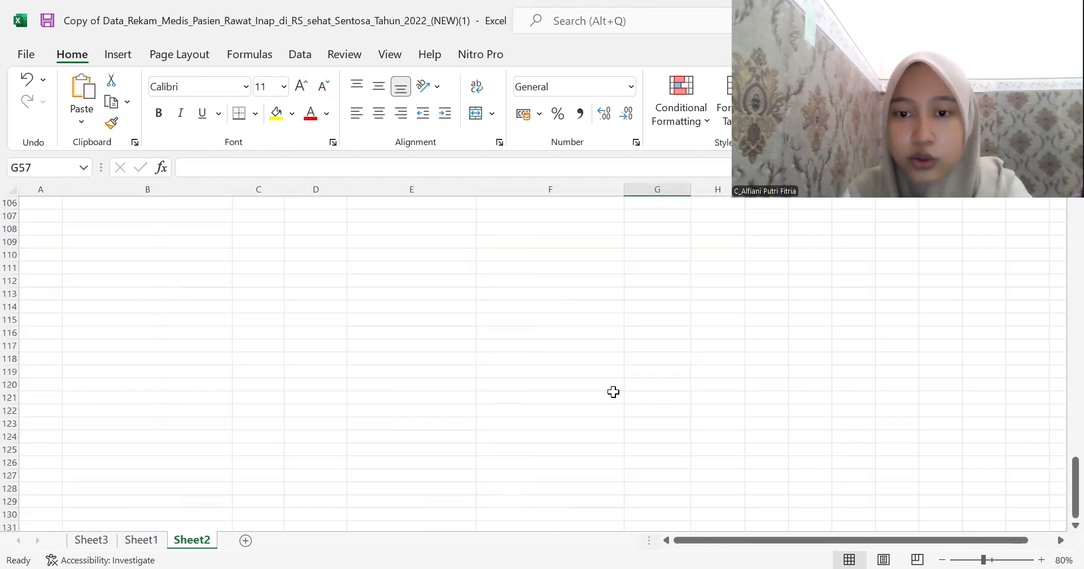
{"action": "scroll", "coordinate": [613, 390], "scroll_direction": "up", "scroll_amount": 17}
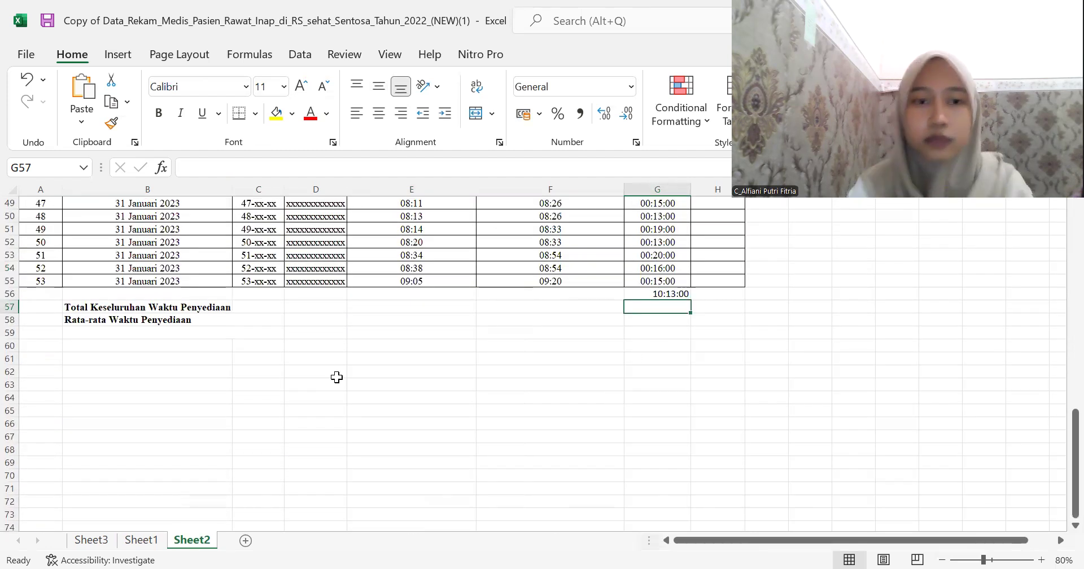
{"action": "left_click", "coordinate": [278, 305]}
{"action": "scroll", "coordinate": [259, 310], "scroll_direction": "up", "scroll_amount": 1}
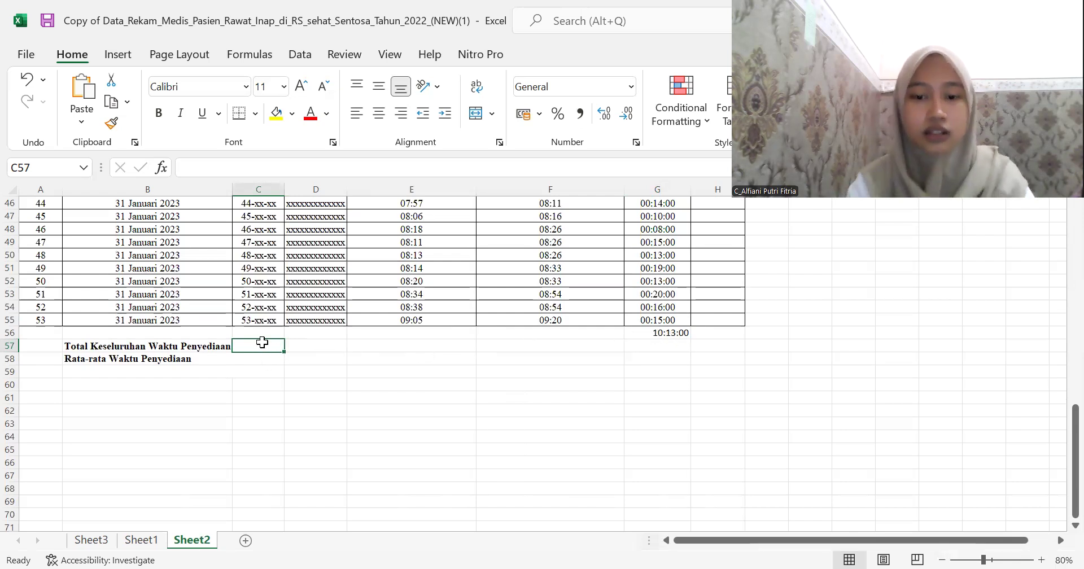
{"action": "type", "text": "613"}
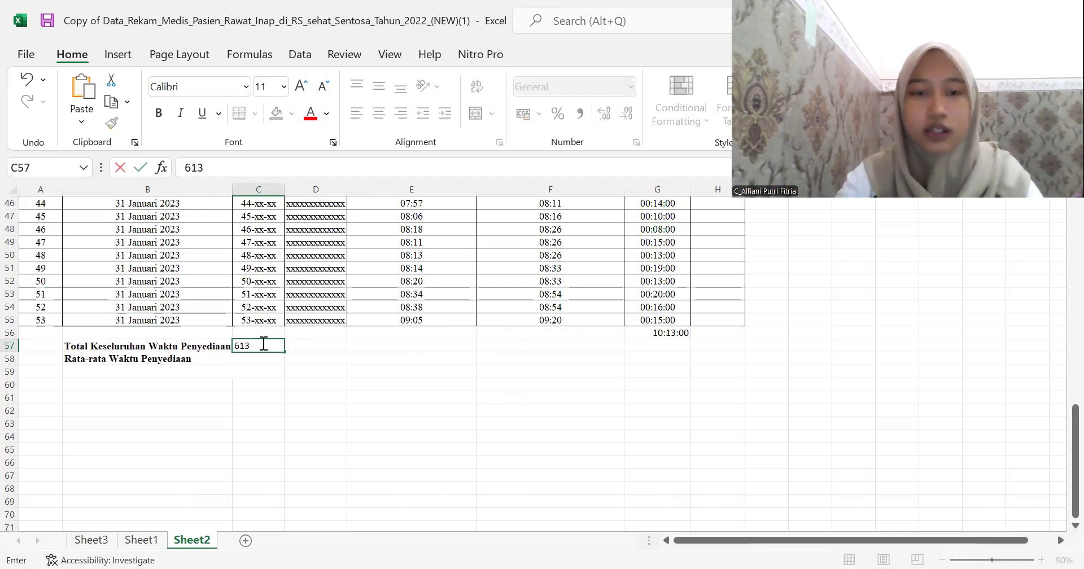
{"action": "key", "text": "Return"}
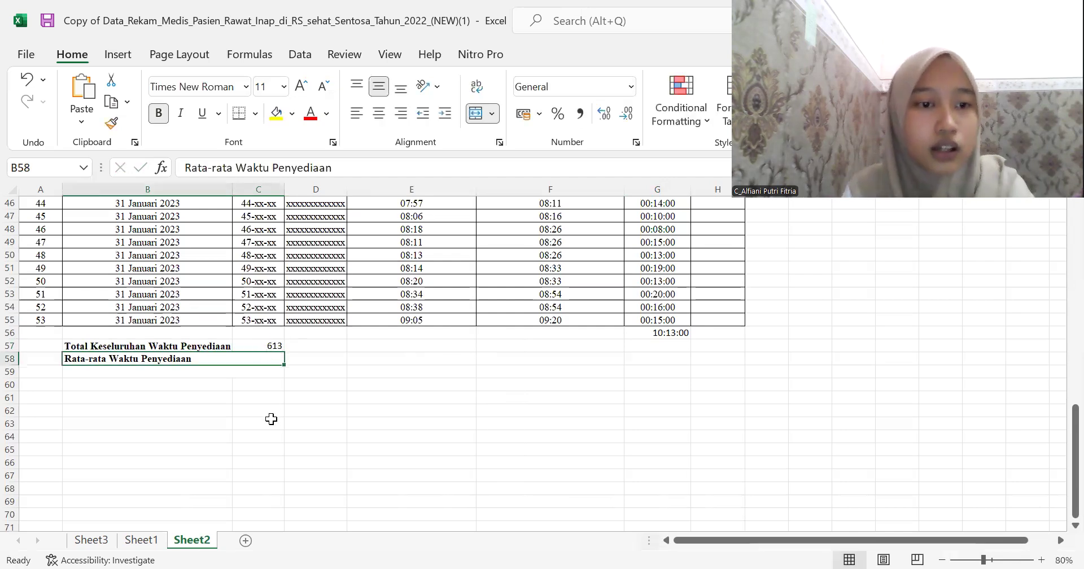
{"action": "left_click", "coordinate": [331, 367]}
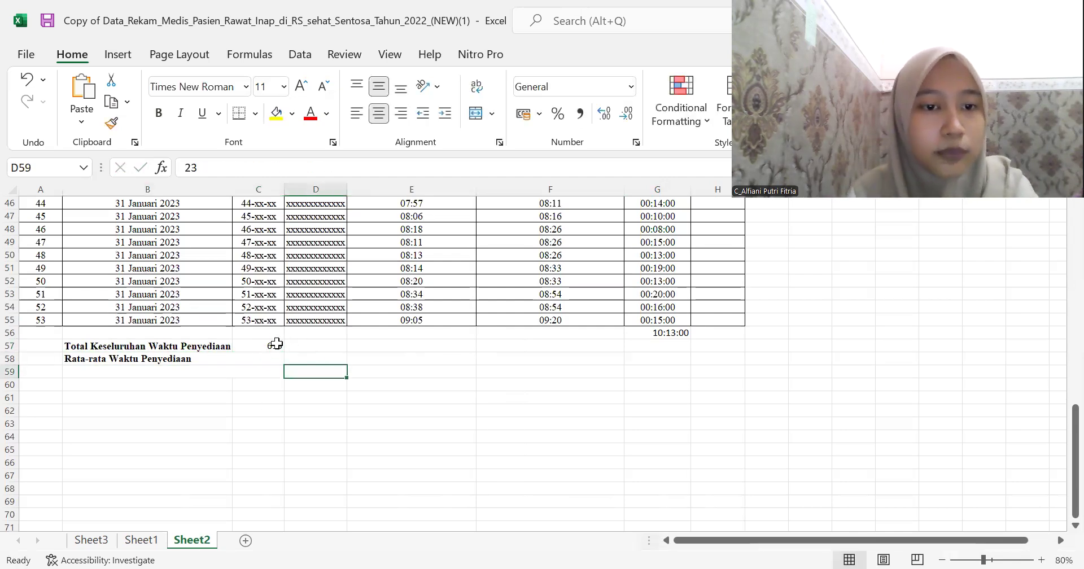
{"action": "left_click_drag", "start_coordinate": [276, 345], "coordinate": [309, 346]}
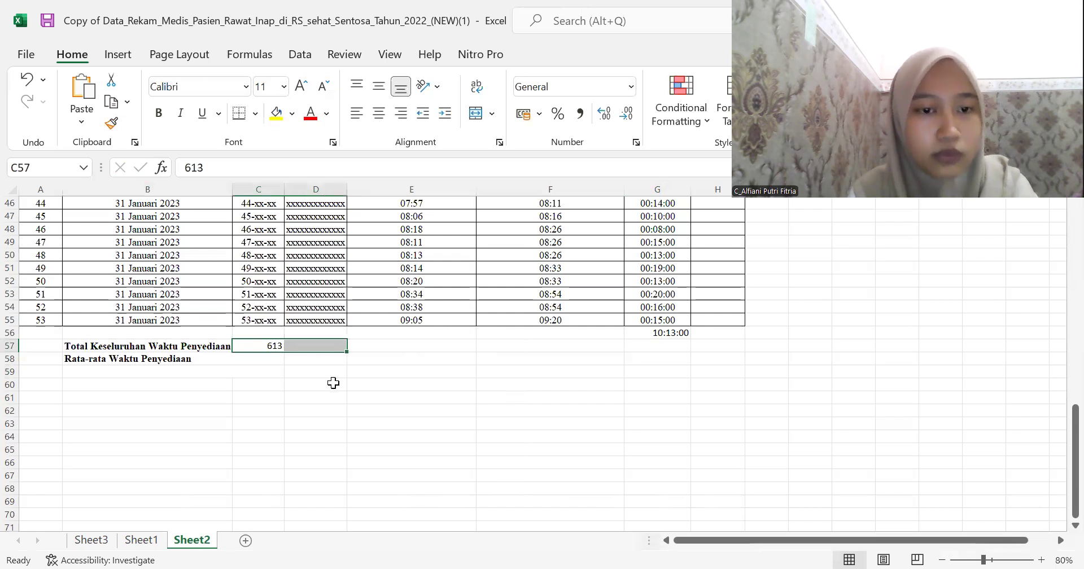
{"action": "key", "text": "ctrl+z"}
Enter 613 in D57 as the Total Keseluruhan Waktu Penyediaan
{"action": "left_click", "coordinate": [320, 346]}
{"action": "type", "text": "613"}
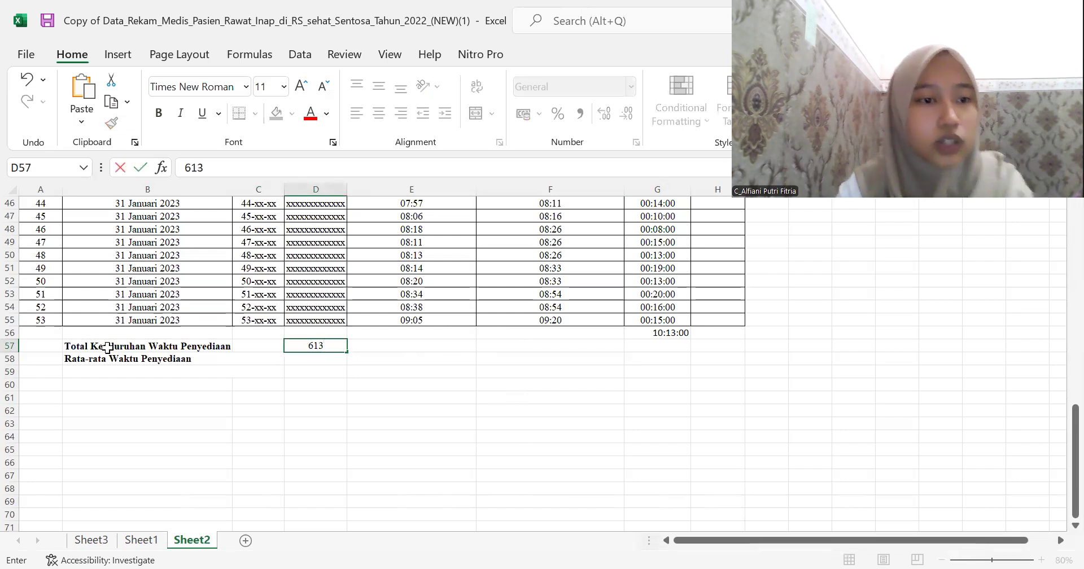
{"action": "left_click", "coordinate": [331, 359]}
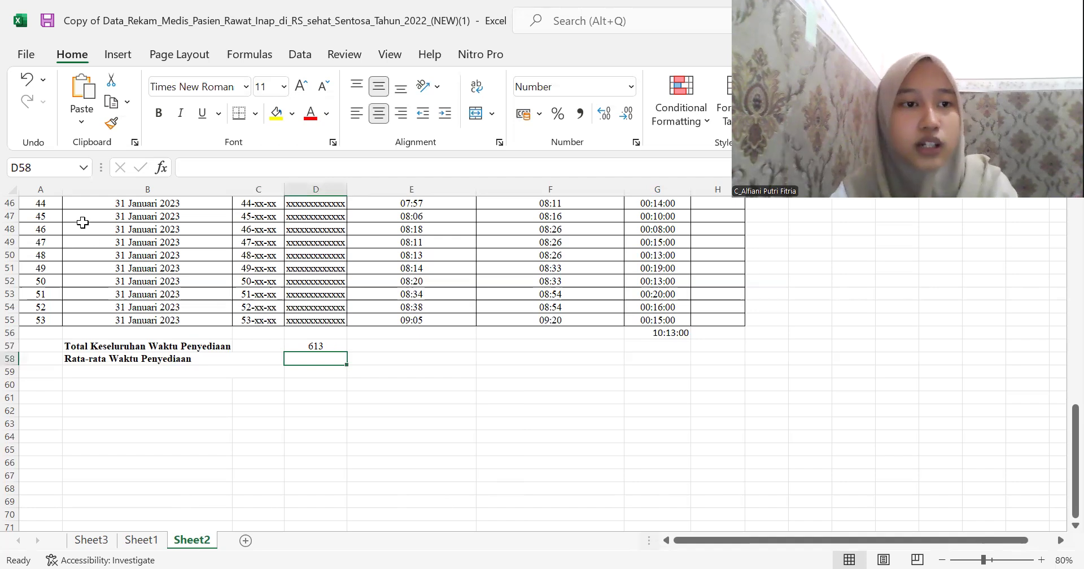
Calculate the Rata-rata Waktu Penyediaan in D58 with the formula =SUM(D57/53)
{"action": "type", "text": "="}
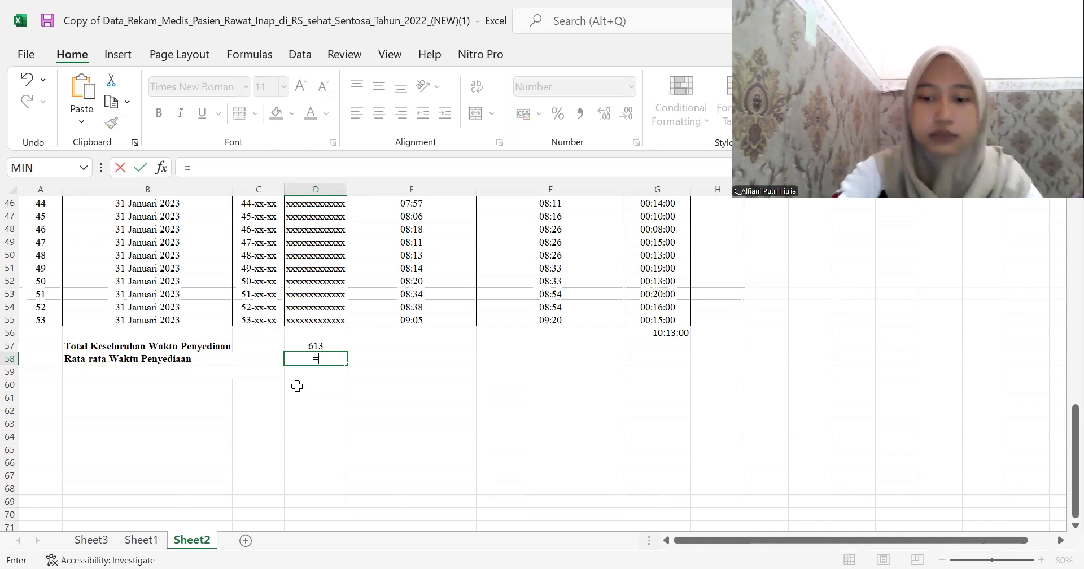
{"action": "type", "text": "SUM("}
{"action": "left_click", "coordinate": [327, 345]}
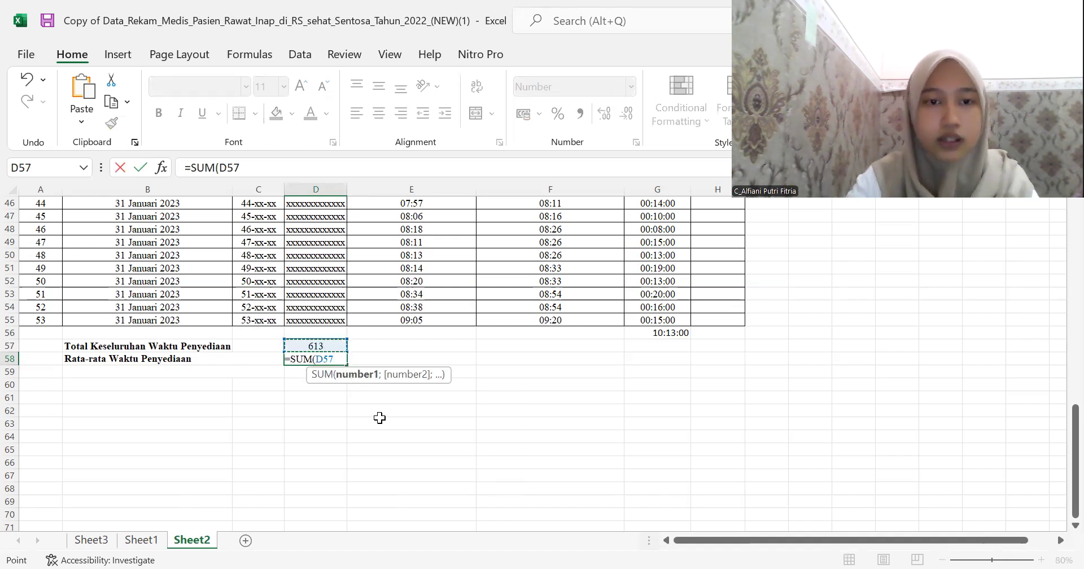
{"action": "type", "text": "/53"}
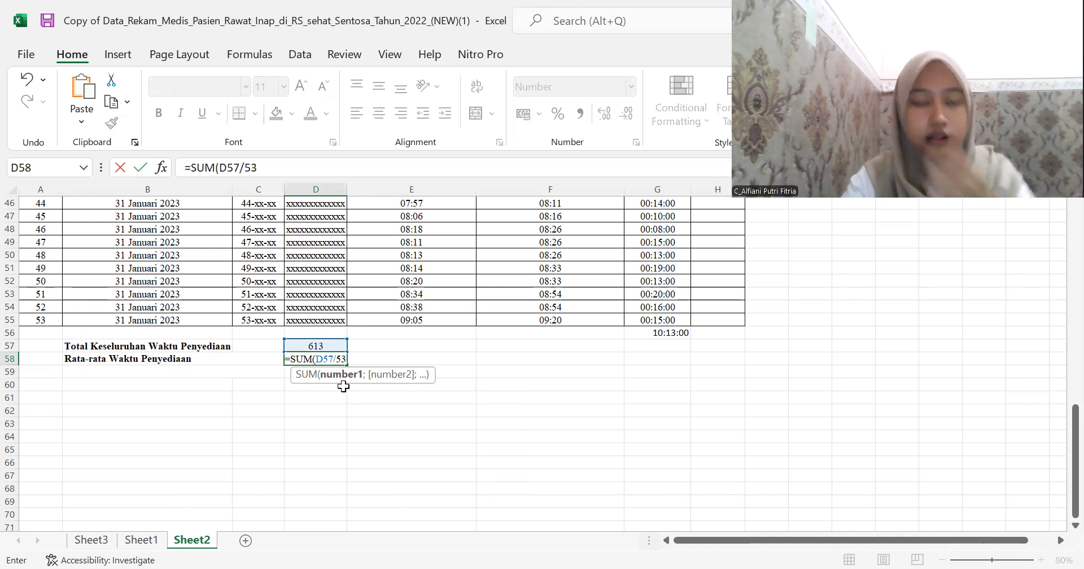
{"action": "key", "text": "Return"}
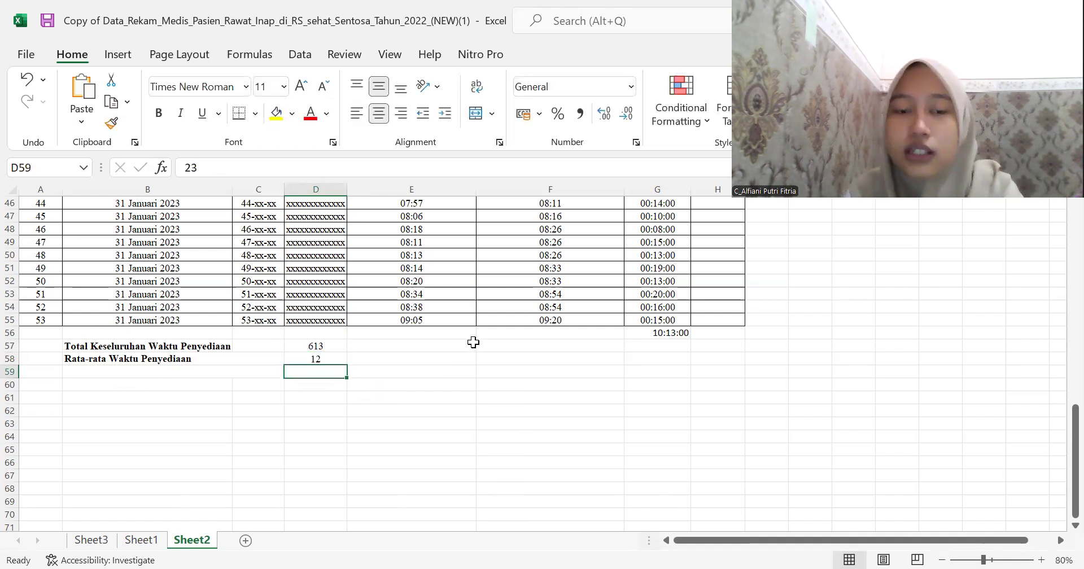
{"action": "scroll", "coordinate": [406, 313], "scroll_direction": "up", "scroll_amount": 2}
{"action": "scroll", "coordinate": [407, 311], "scroll_direction": "up", "scroll_amount": 13}
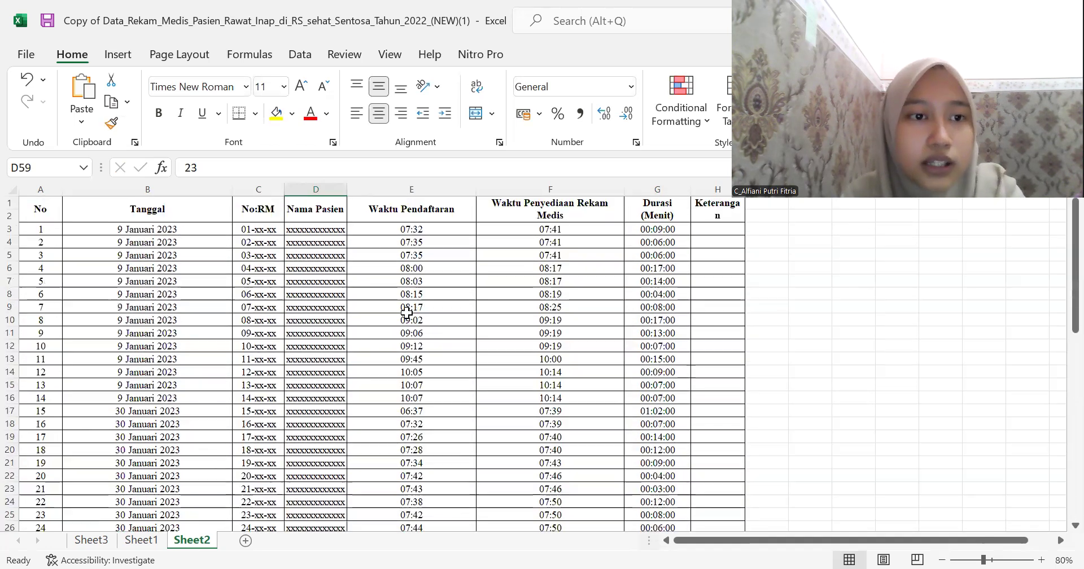
{"action": "scroll", "coordinate": [406, 312], "scroll_direction": "down", "scroll_amount": 20}
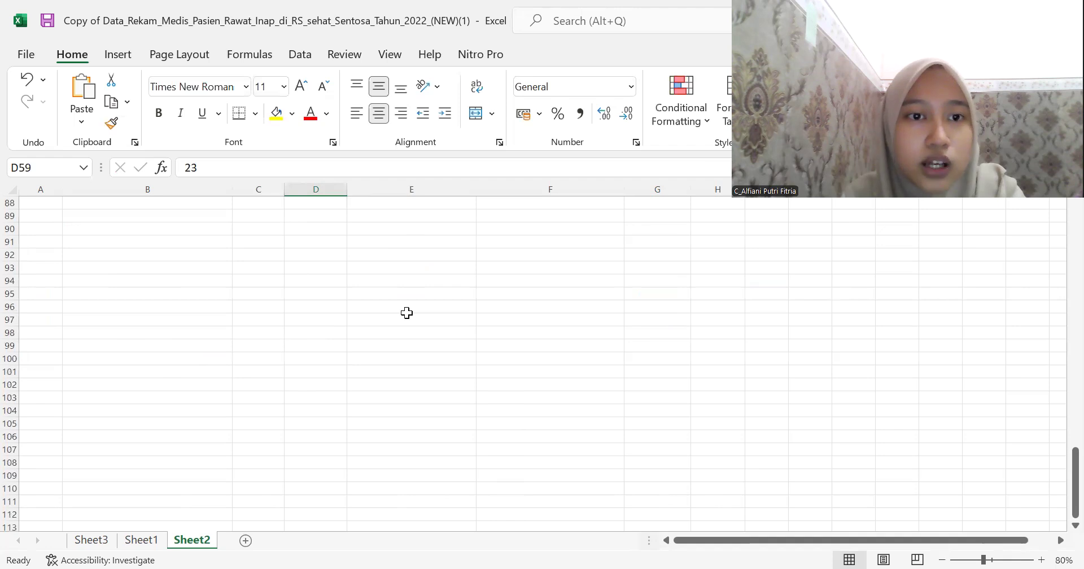
{"action": "scroll", "coordinate": [406, 312], "scroll_direction": "up", "scroll_amount": 5}
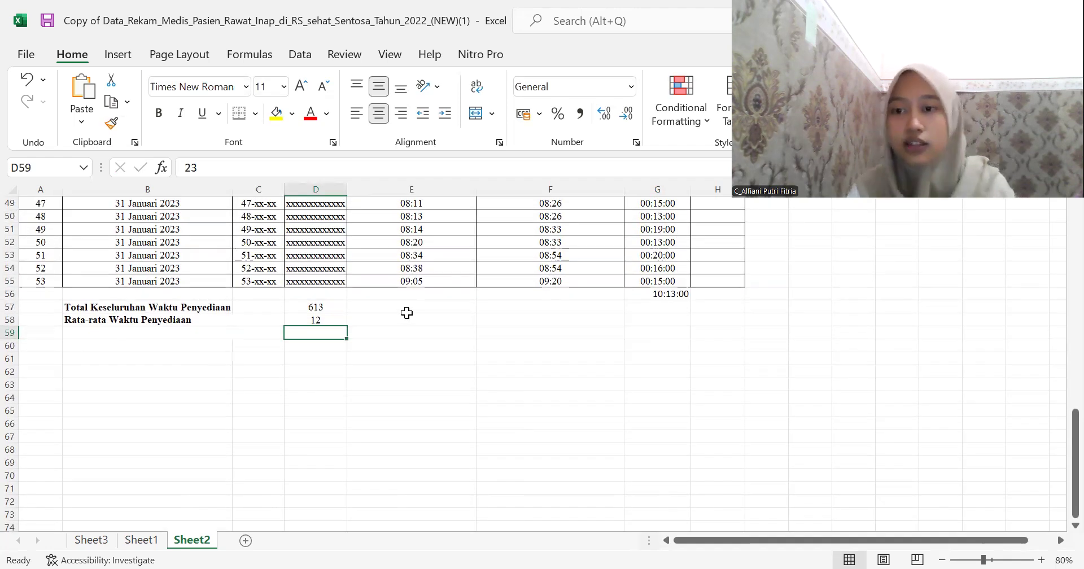